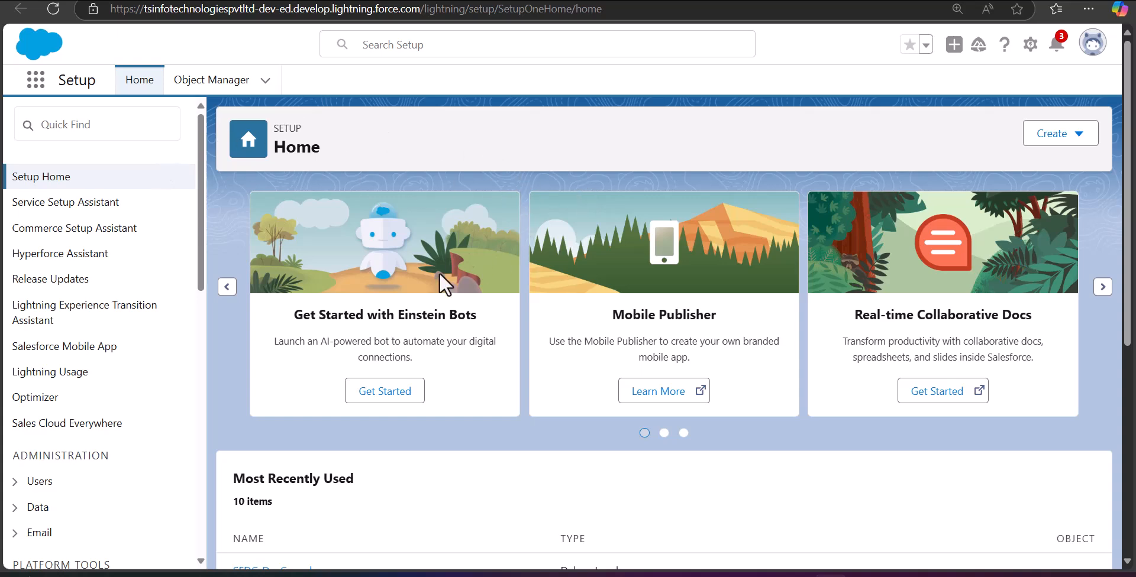
Step: Find Contacts through the App Launcher search and switch to the All Contacts list view
click(34, 89)
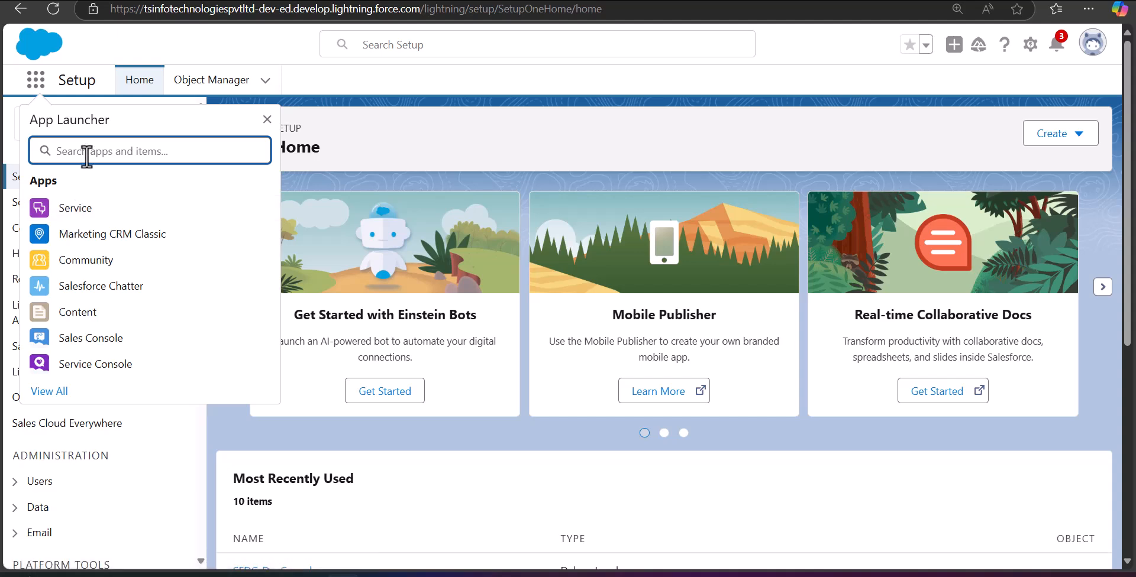
text(conta)
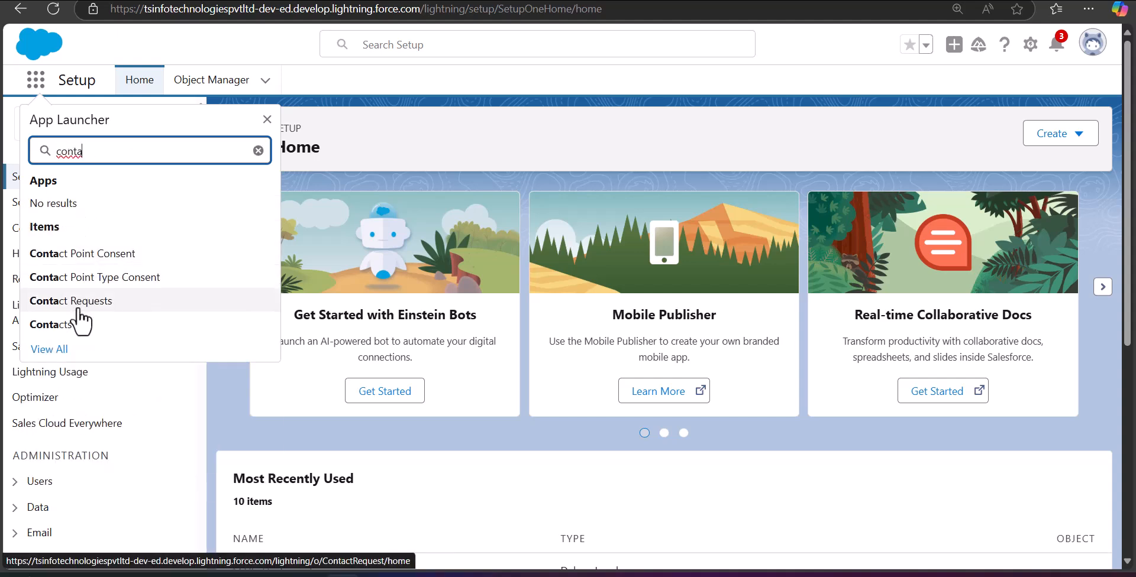
text(cts)
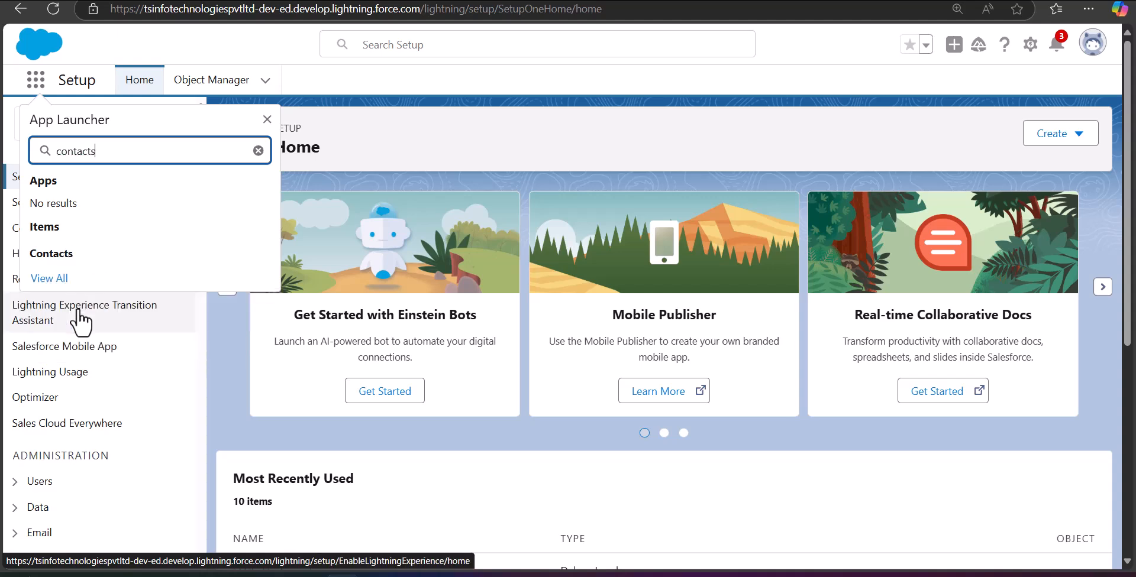
click(69, 254)
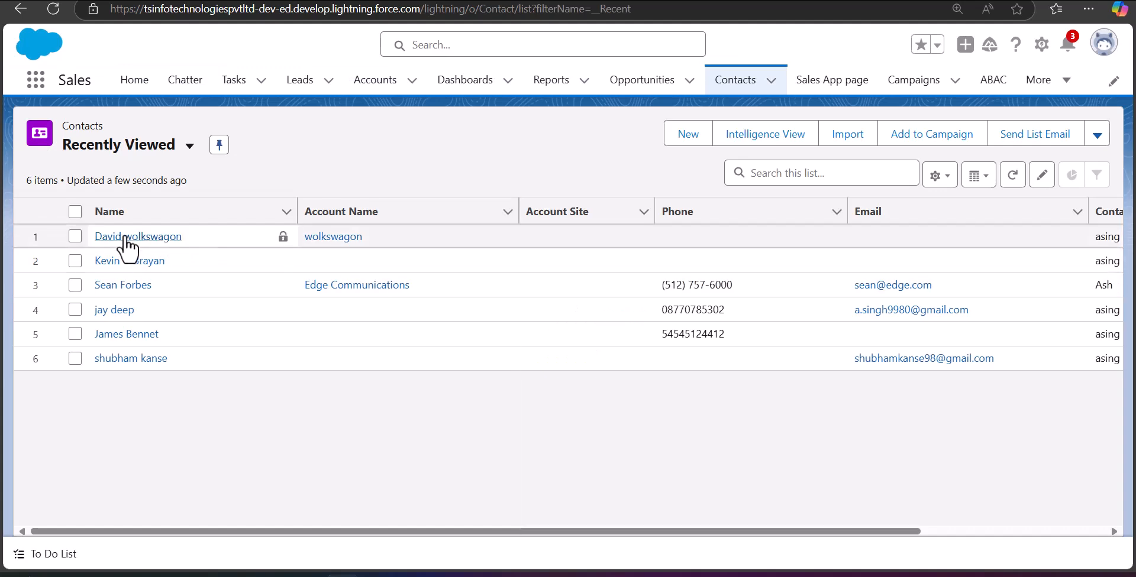
click(188, 146)
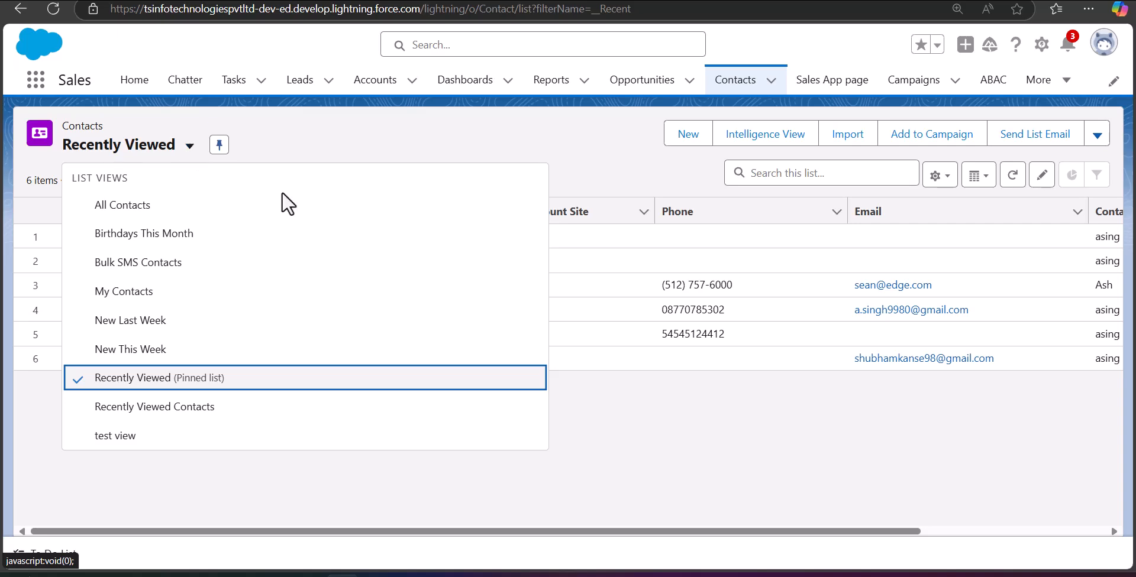
click(192, 210)
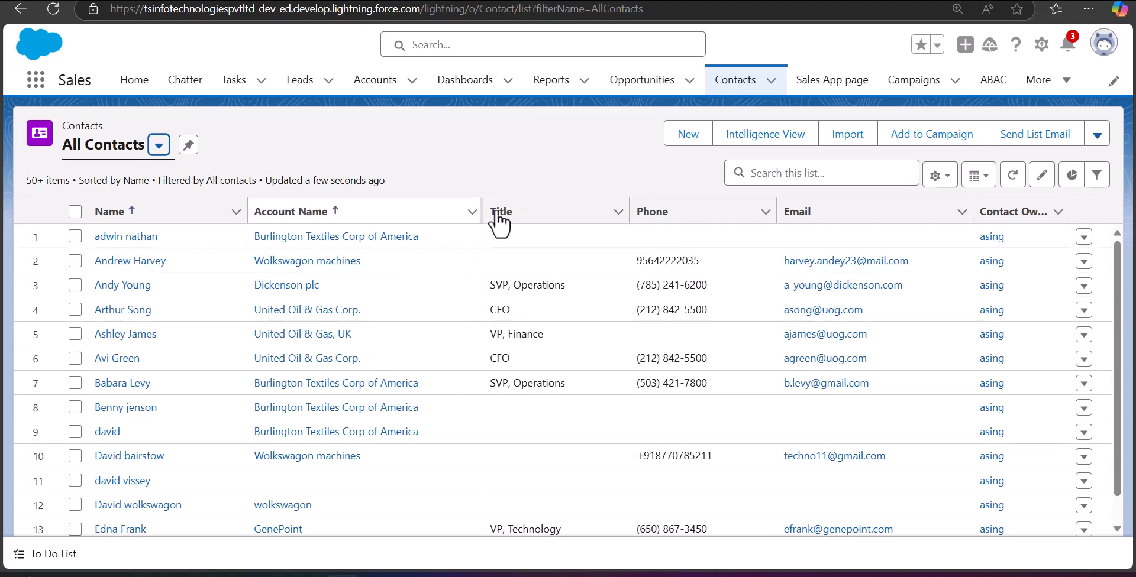
Step: Start a new contact with salutation Mr. and the contact's first and last name
click(682, 142)
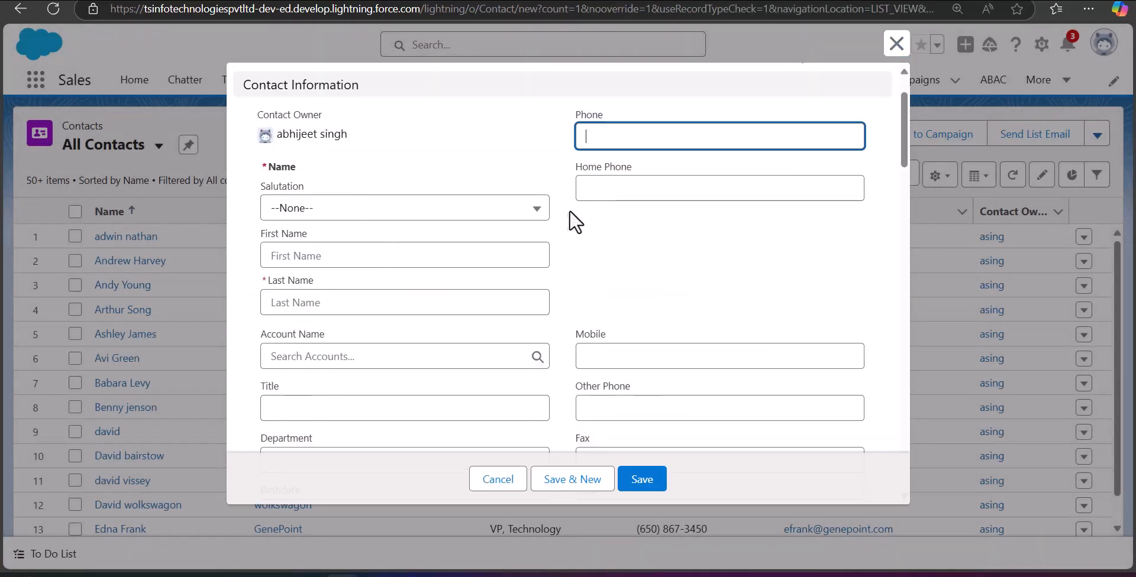
click(538, 214)
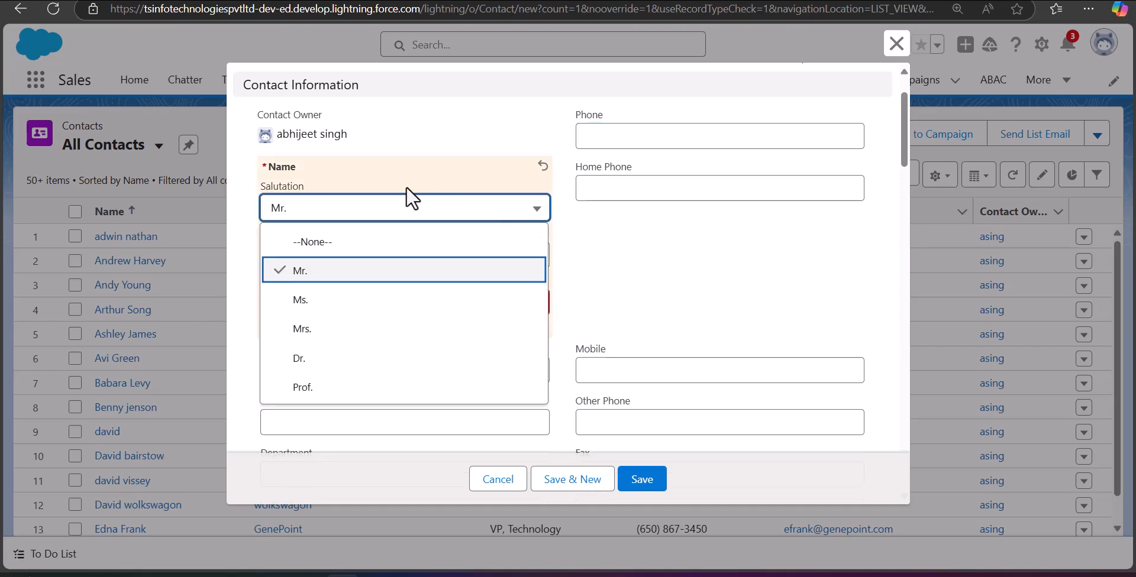
click(397, 269)
click(353, 299)
click(349, 255)
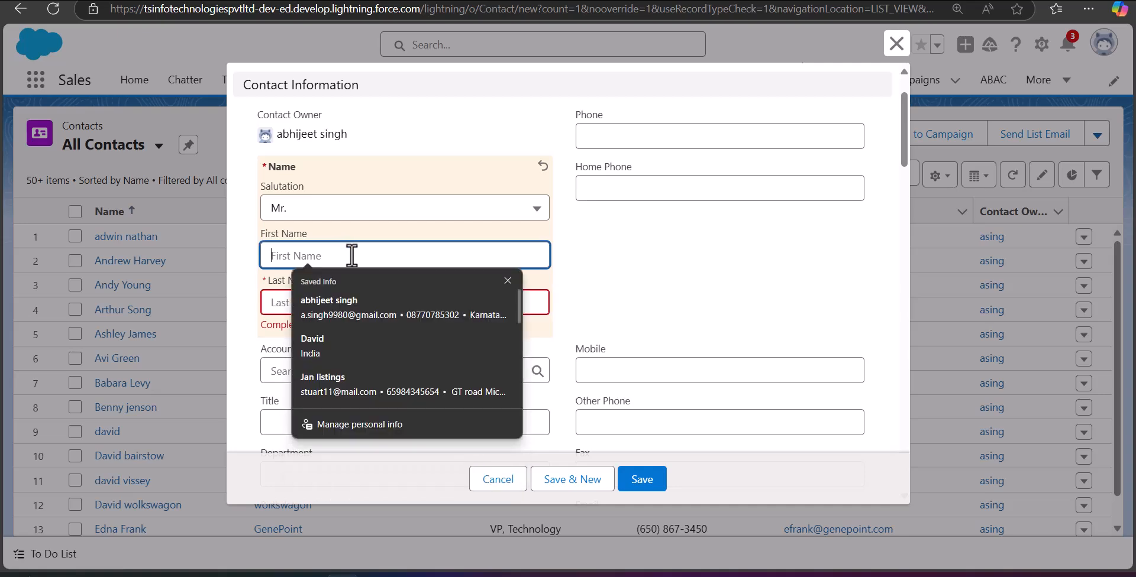
click(278, 301)
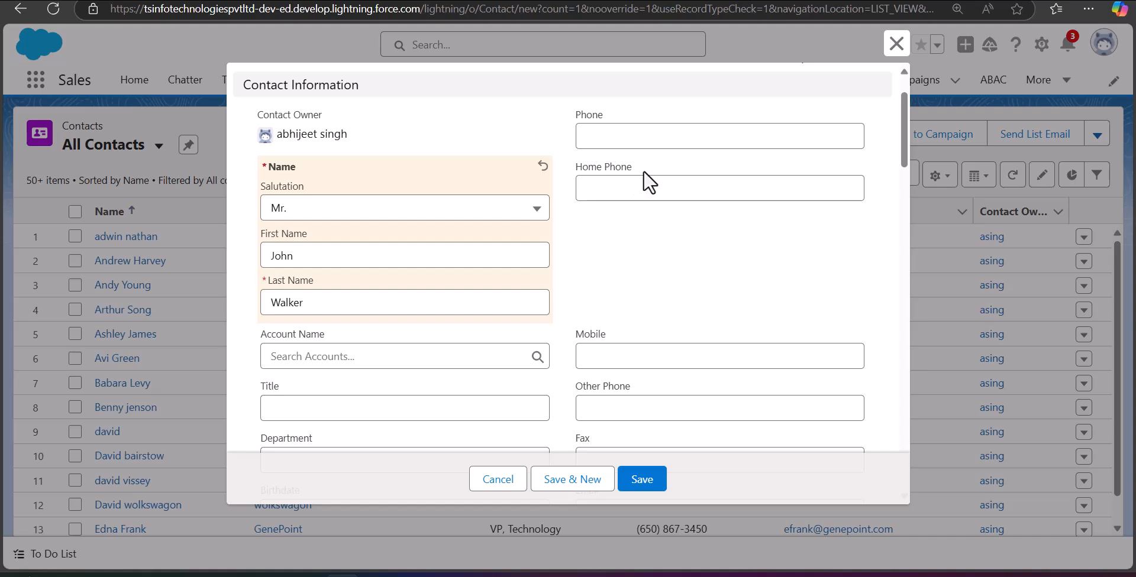
Step: Review the rest of the new contact form and save the contact
scroll(648, 180, down, 1)
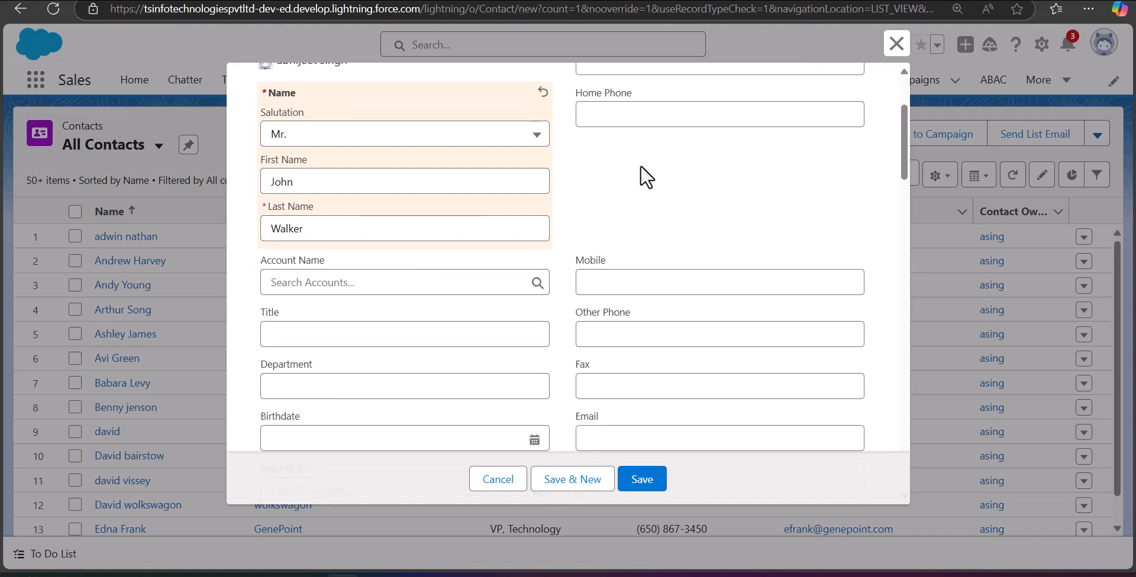
scroll(703, 175, down, 2)
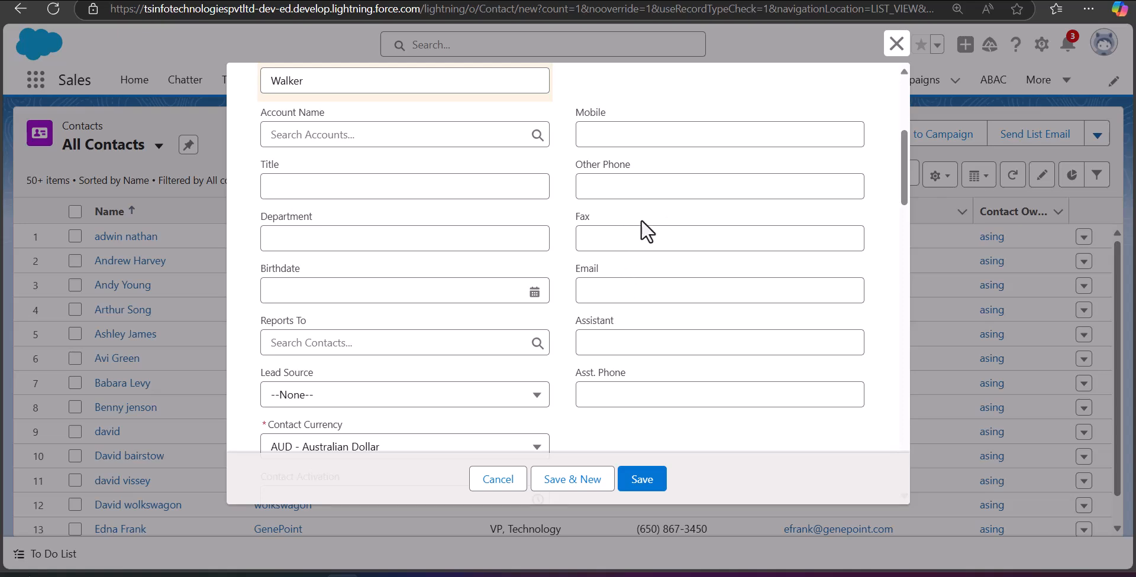
scroll(461, 308, down, 3)
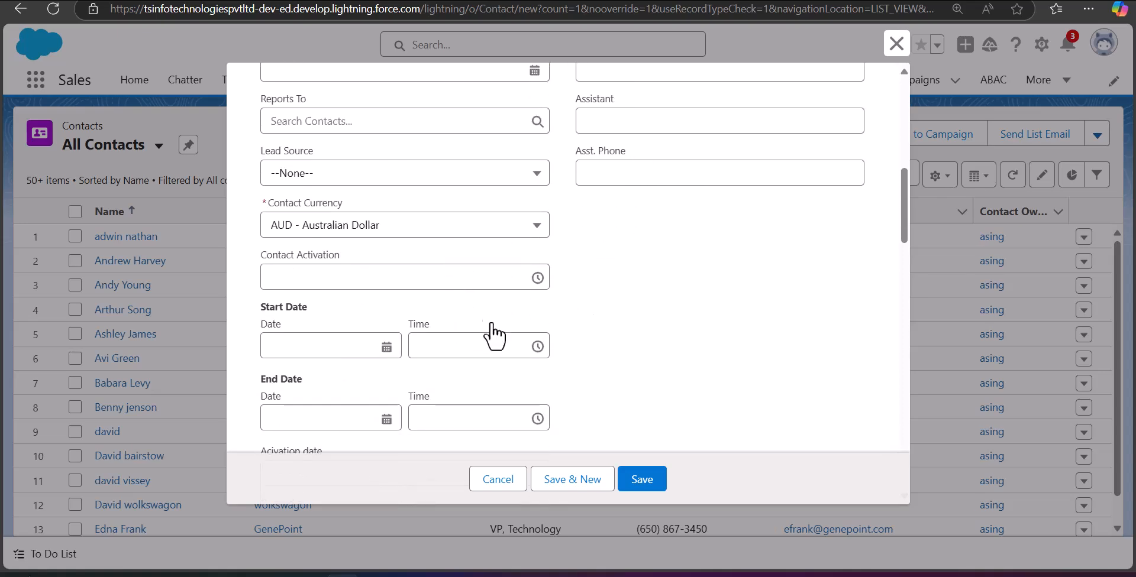
scroll(503, 334, up, 7)
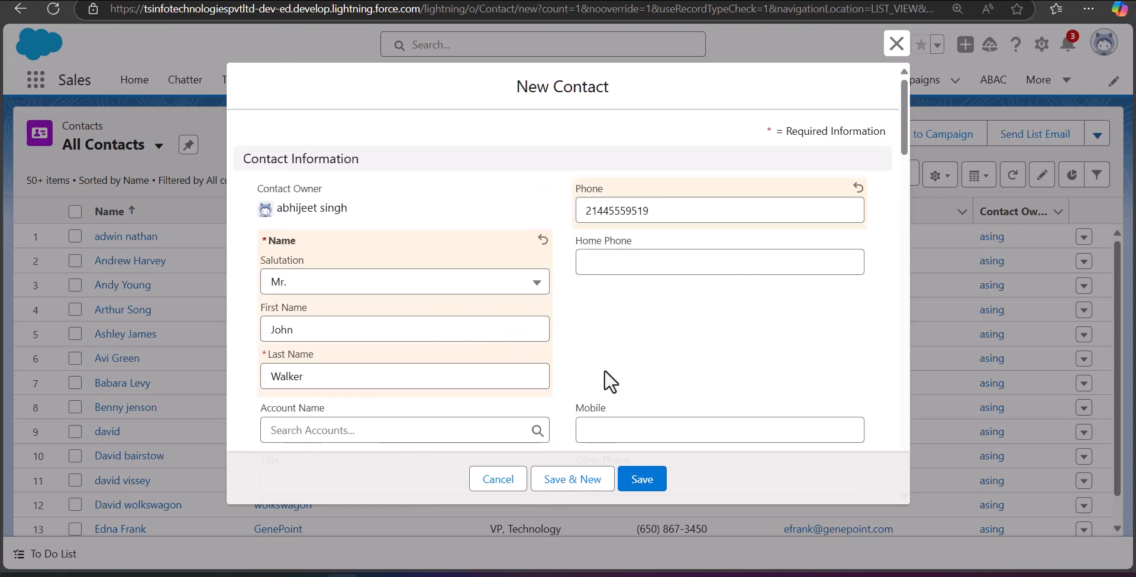
click(644, 480)
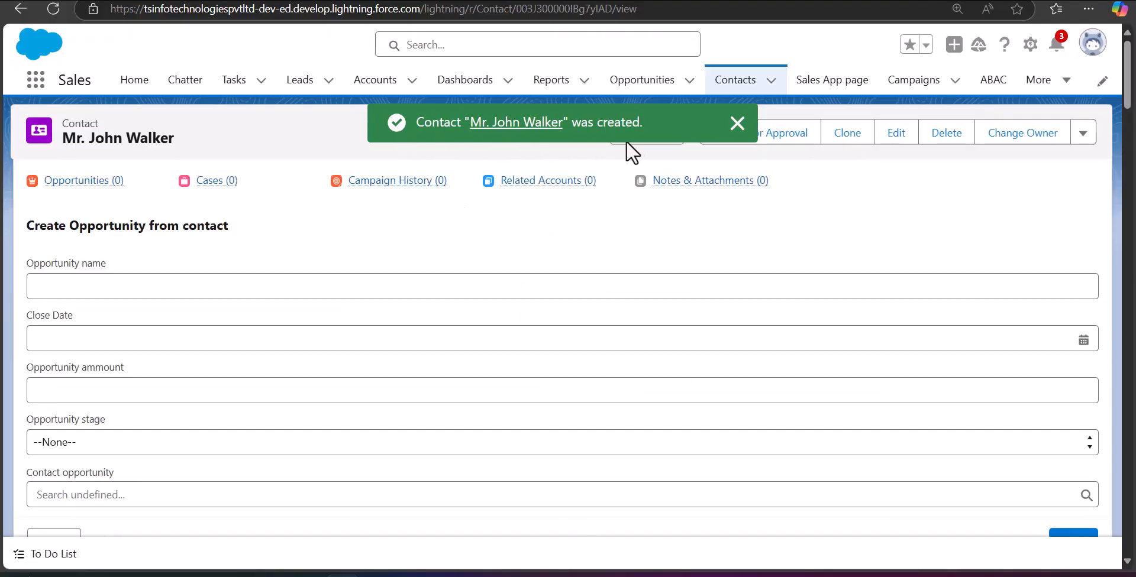
Step: Switch from Lightning to Salesforce Classic through the profile avatar menu
mouse_move(86, 180)
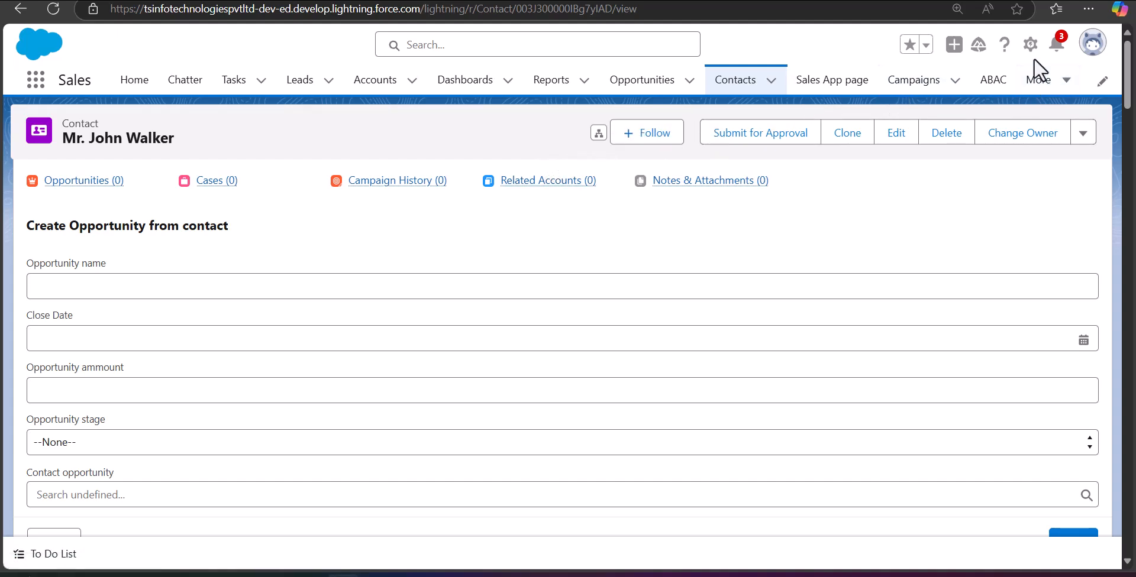
click(1093, 47)
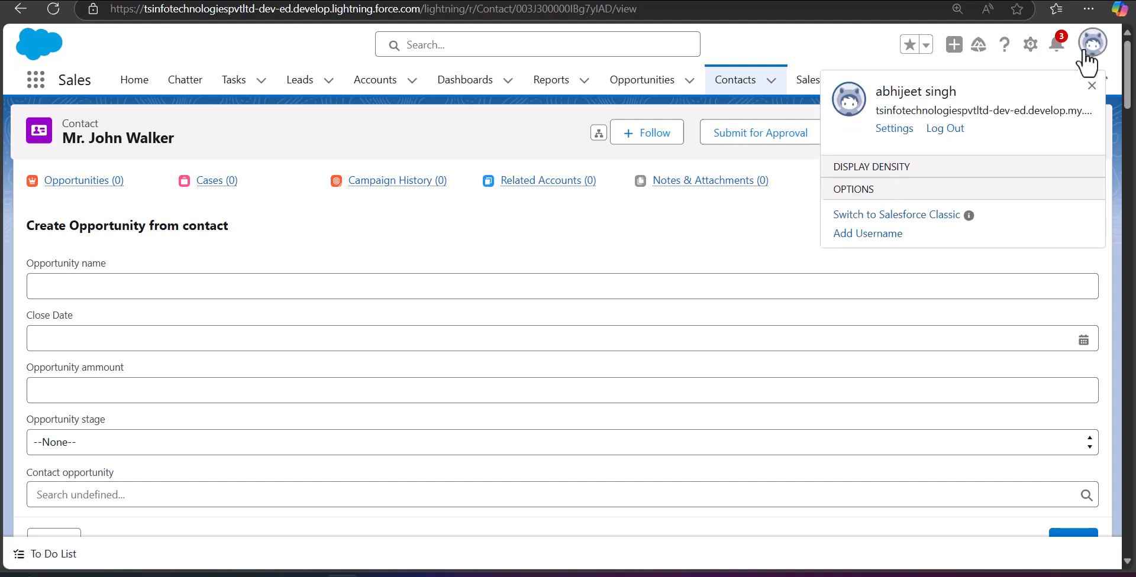
click(927, 281)
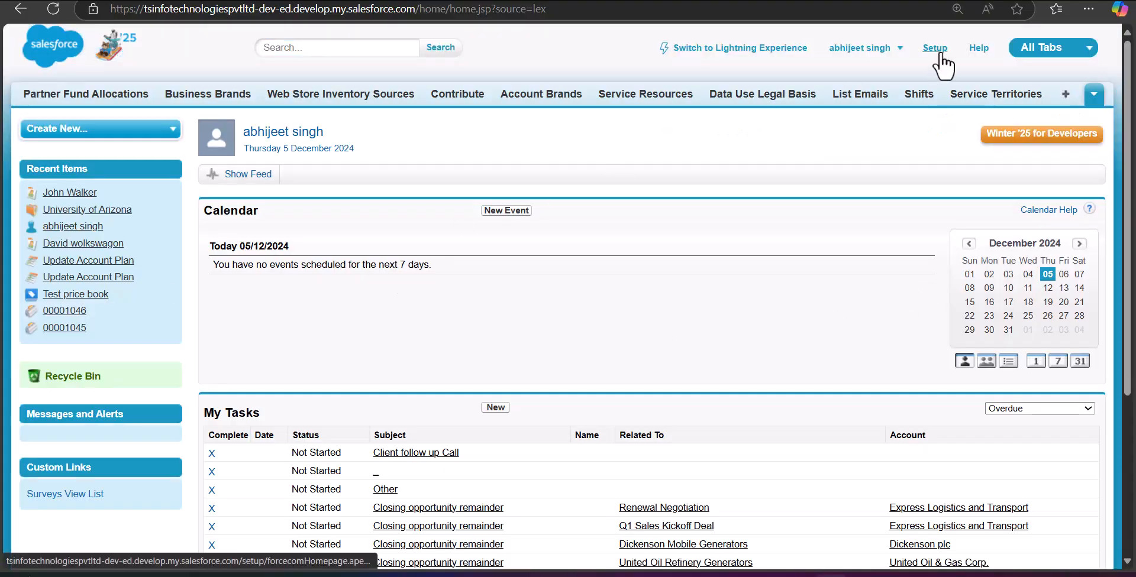
Step: Go from All Tabs to the Contacts home and start a new contact record
click(938, 55)
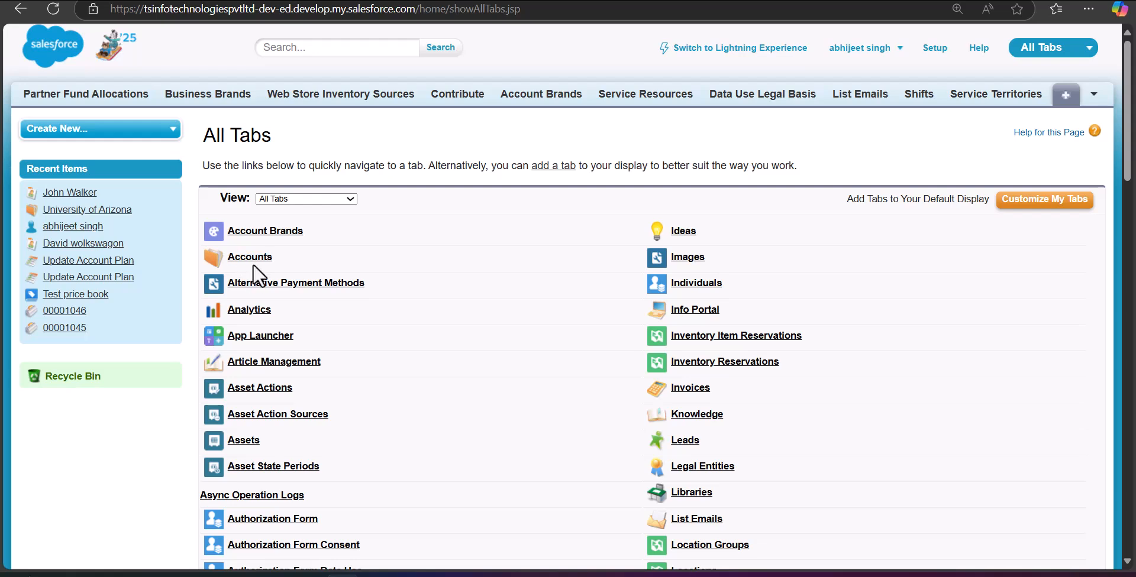
scroll(274, 281, down, 3)
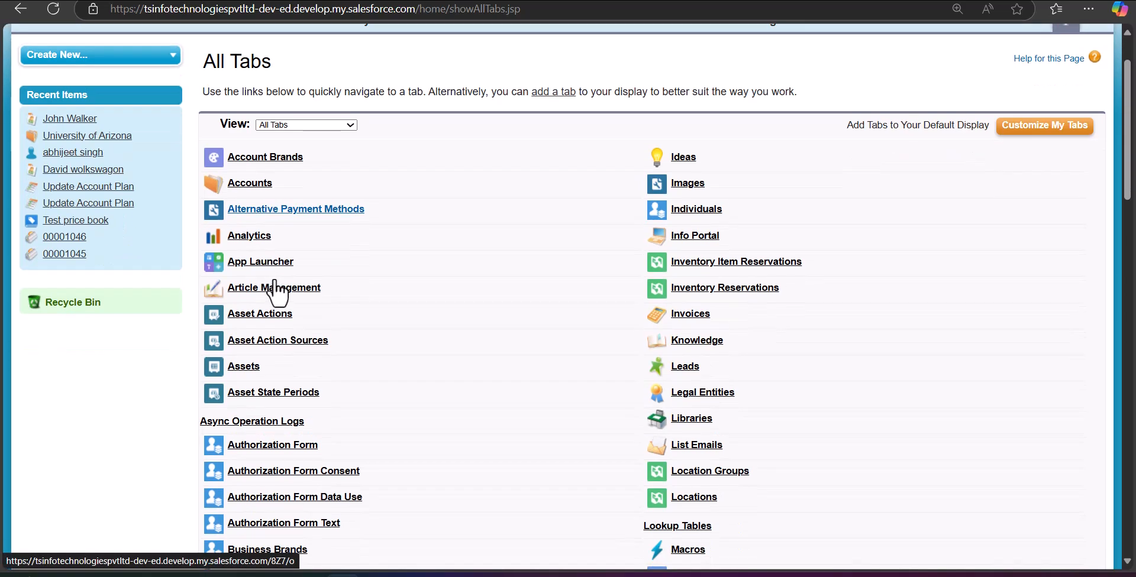
scroll(268, 388, down, 10)
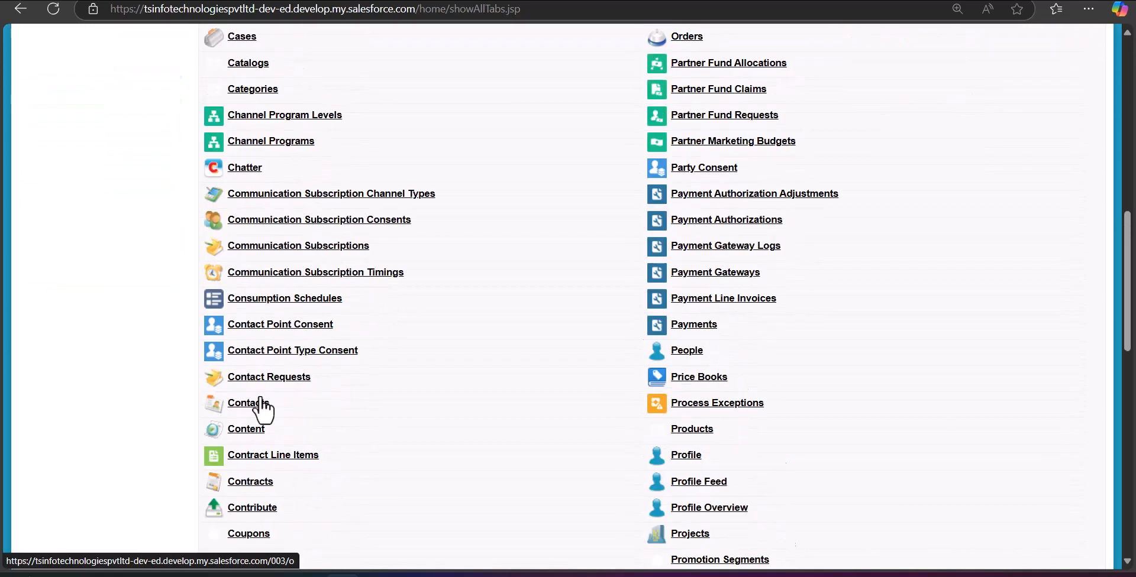
click(243, 405)
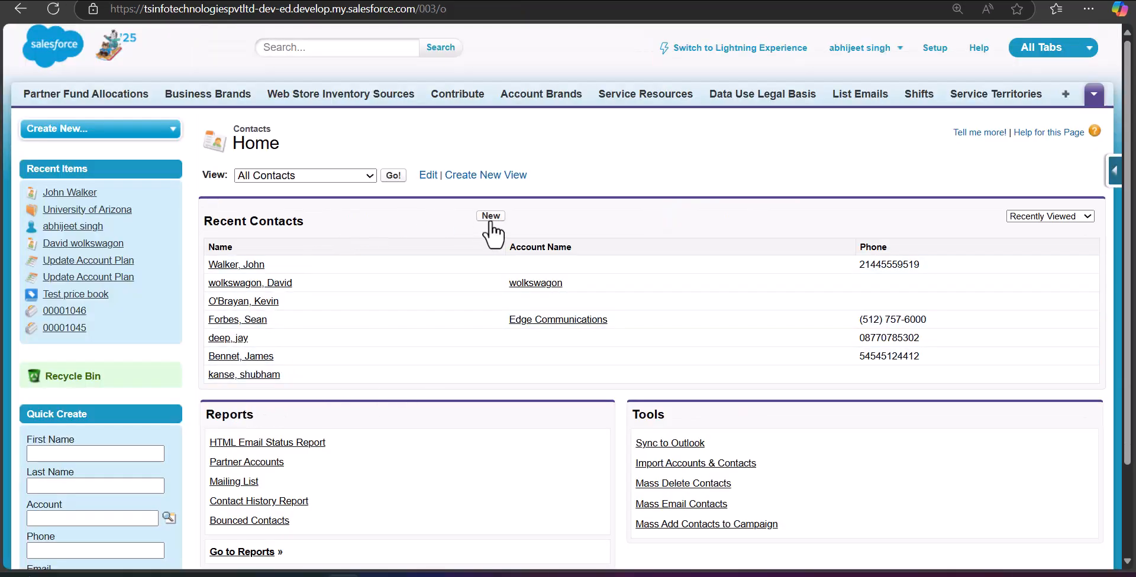
click(488, 217)
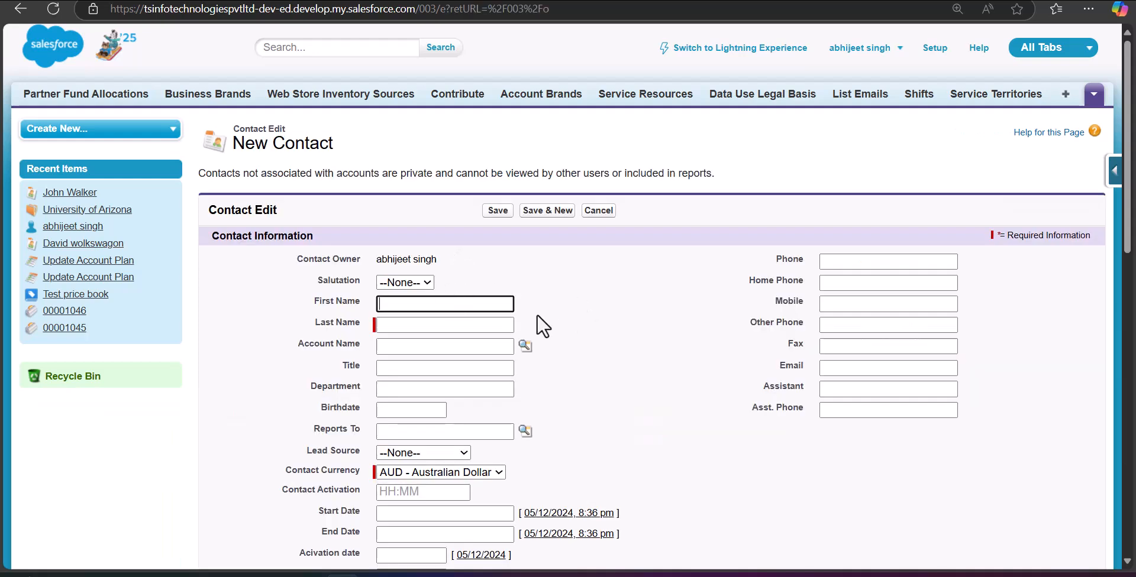
Step: Enter the contact's first and last name only, then save the record
click(477, 325)
click(498, 212)
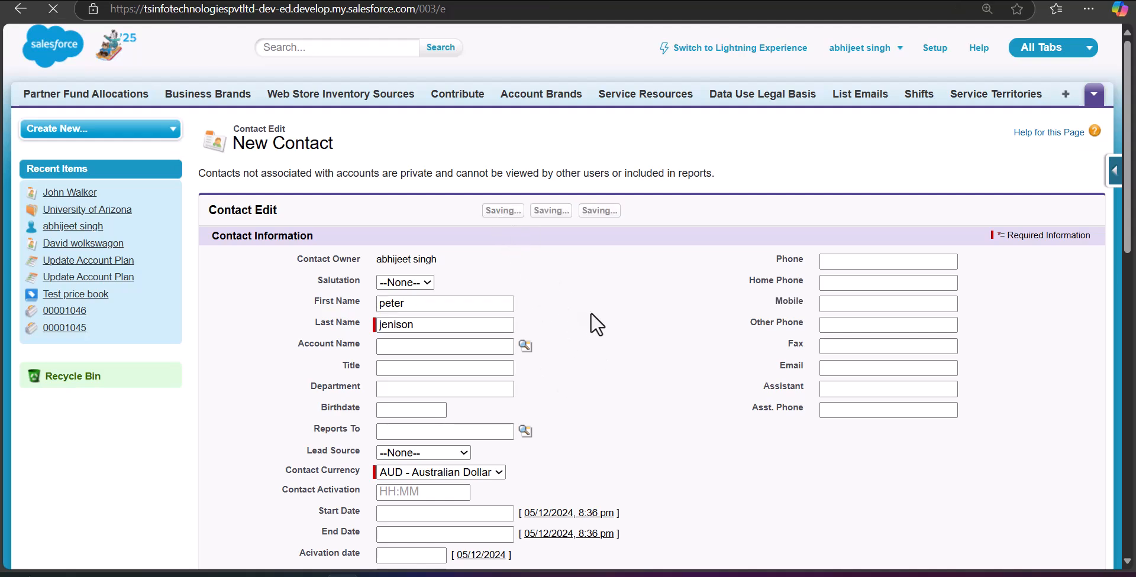
scroll(508, 281, down, 1)
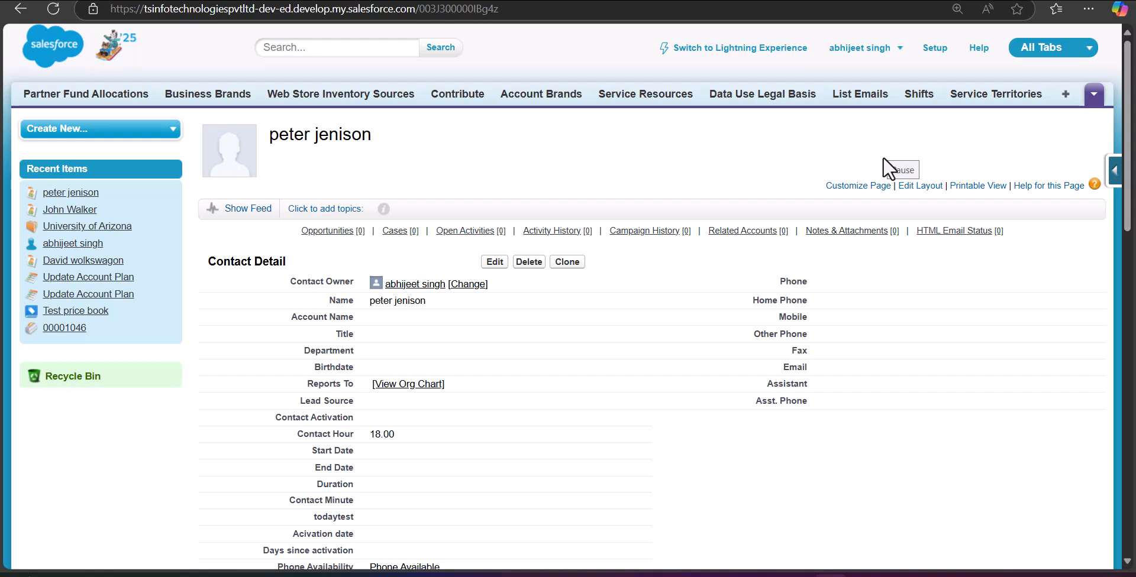
Step: Return to Lightning and open the Data Import Wizard via Setup Quick Find 'Data import'
click(749, 54)
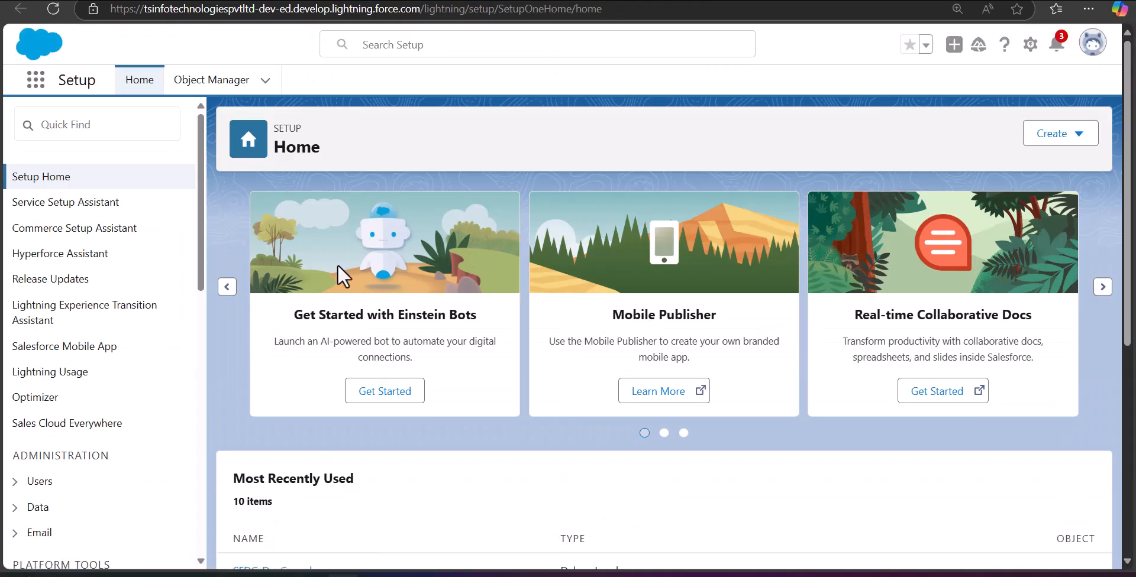
click(83, 134)
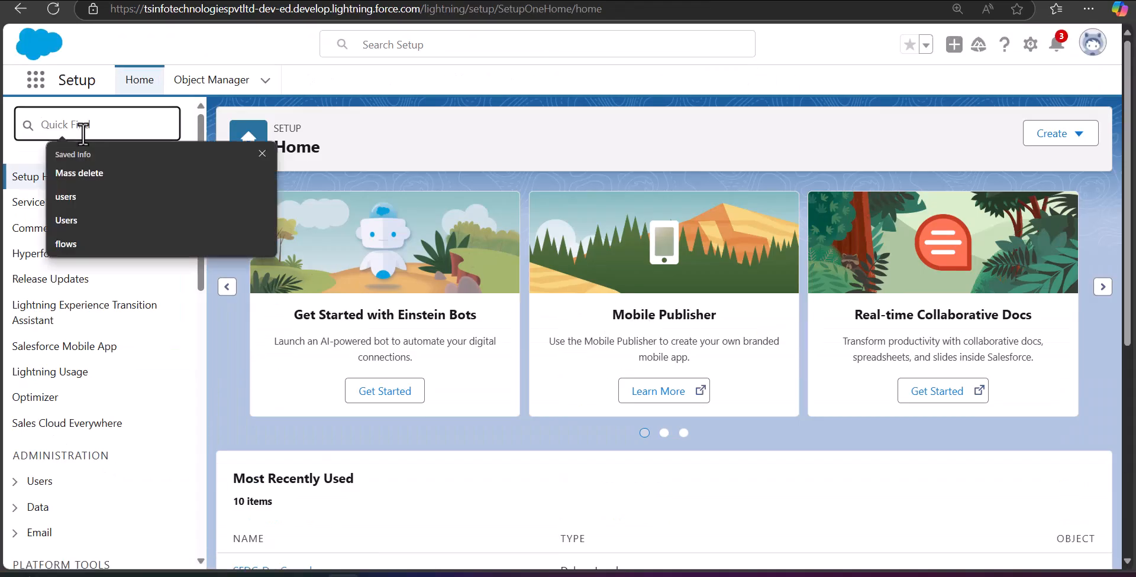
text(Data )
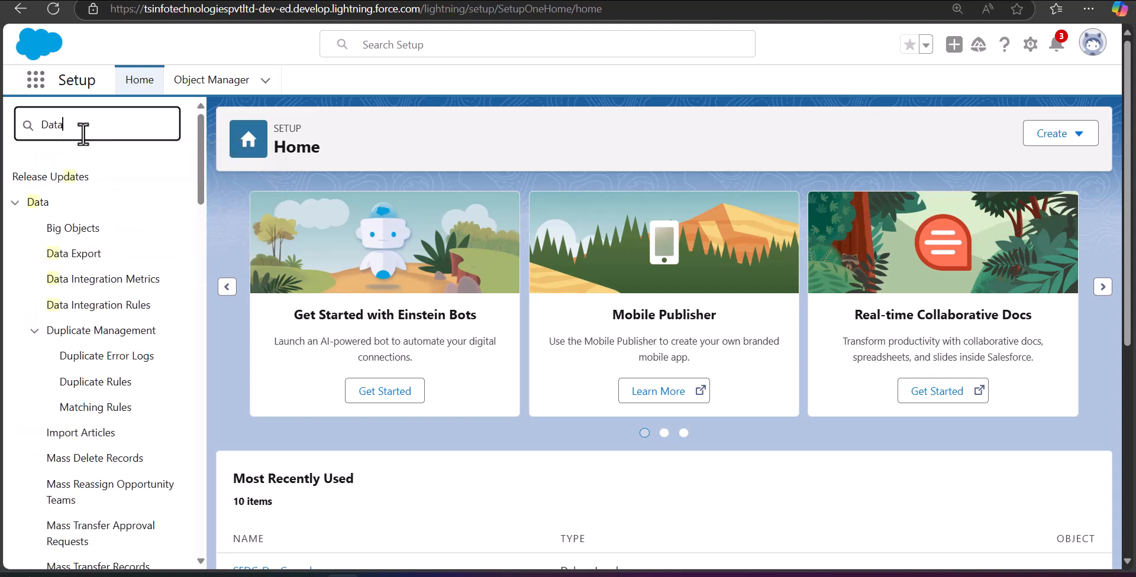
text(import)
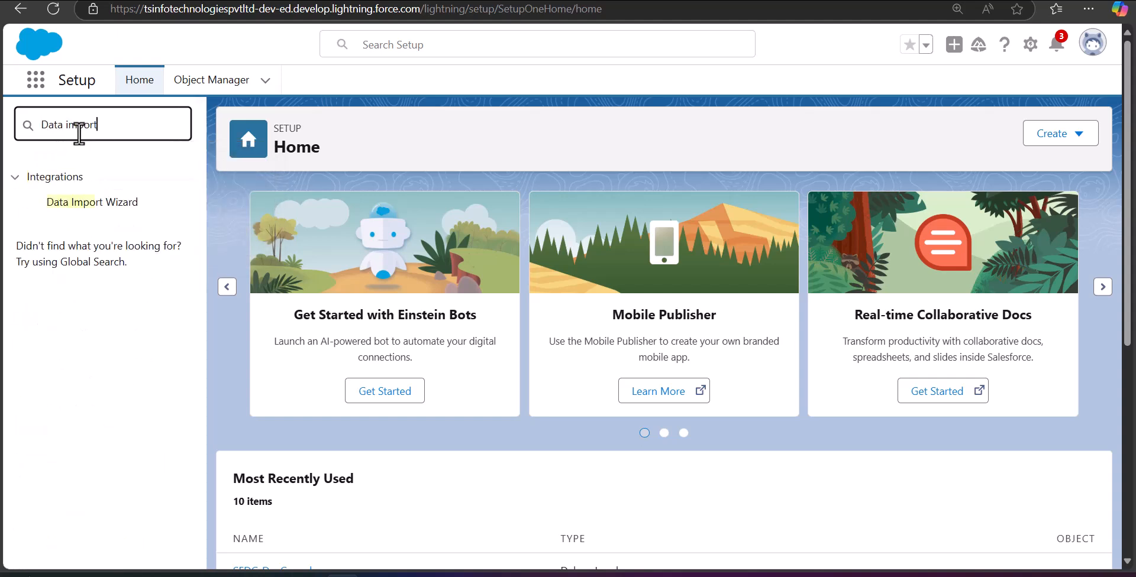
click(105, 203)
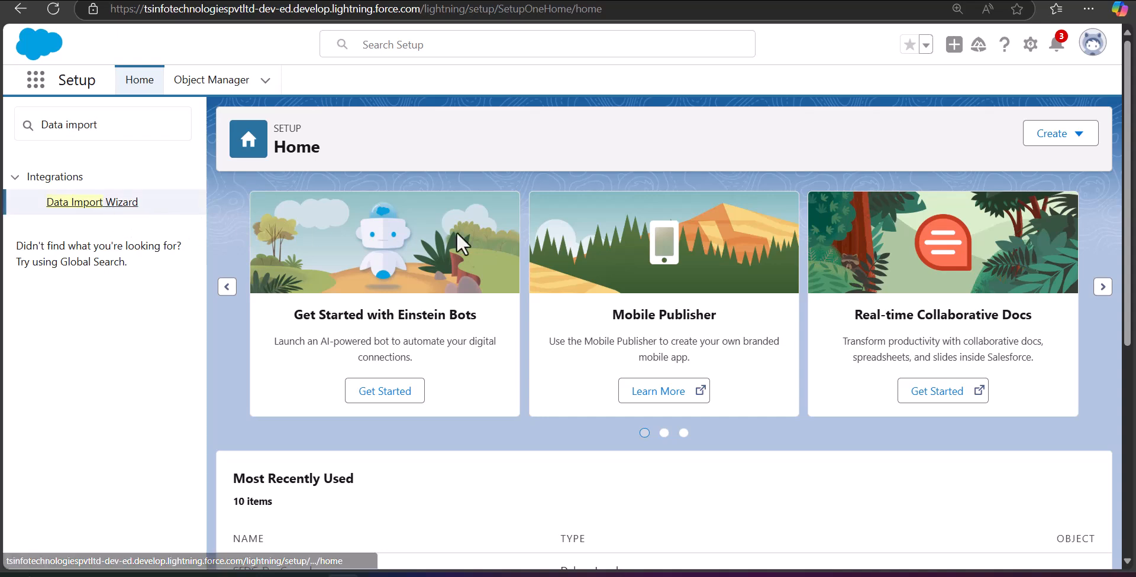
scroll(233, 331, down, 3)
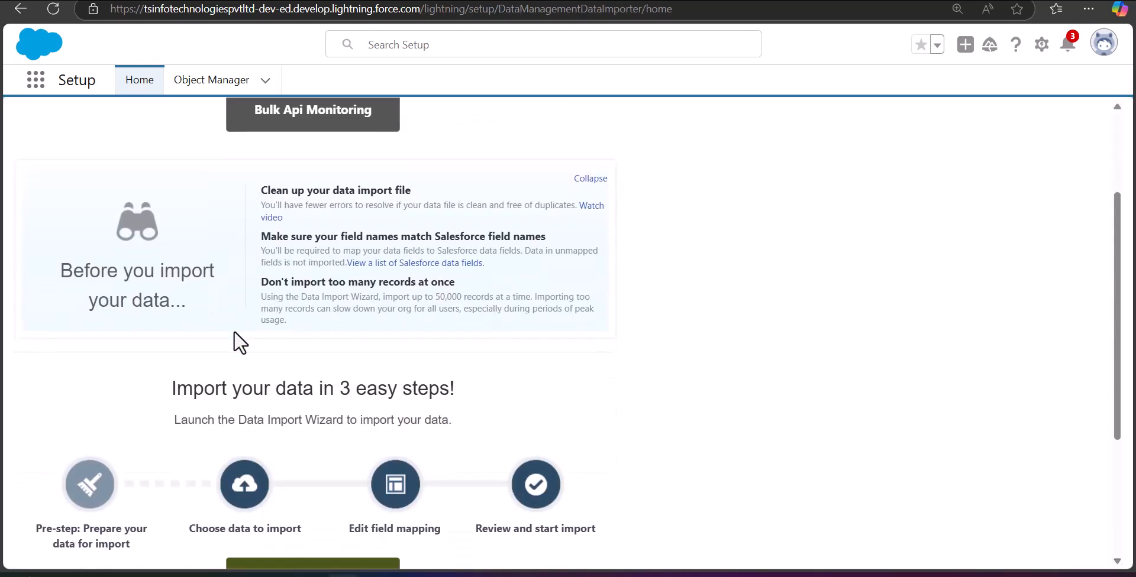
scroll(41, 213, up, 3)
scroll(273, 186, down, 4)
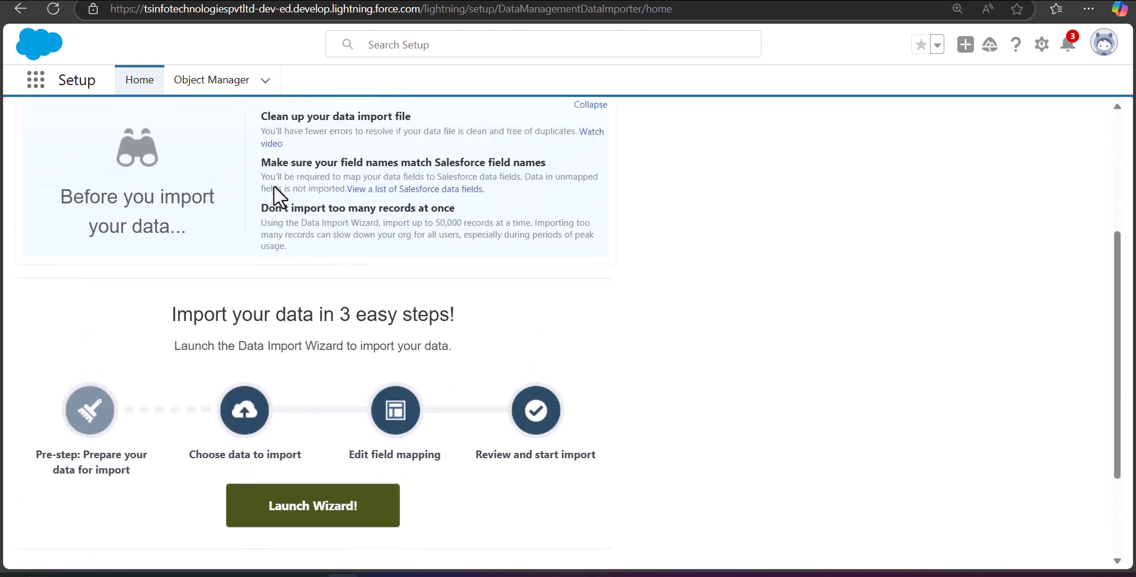
scroll(273, 186, down, 2)
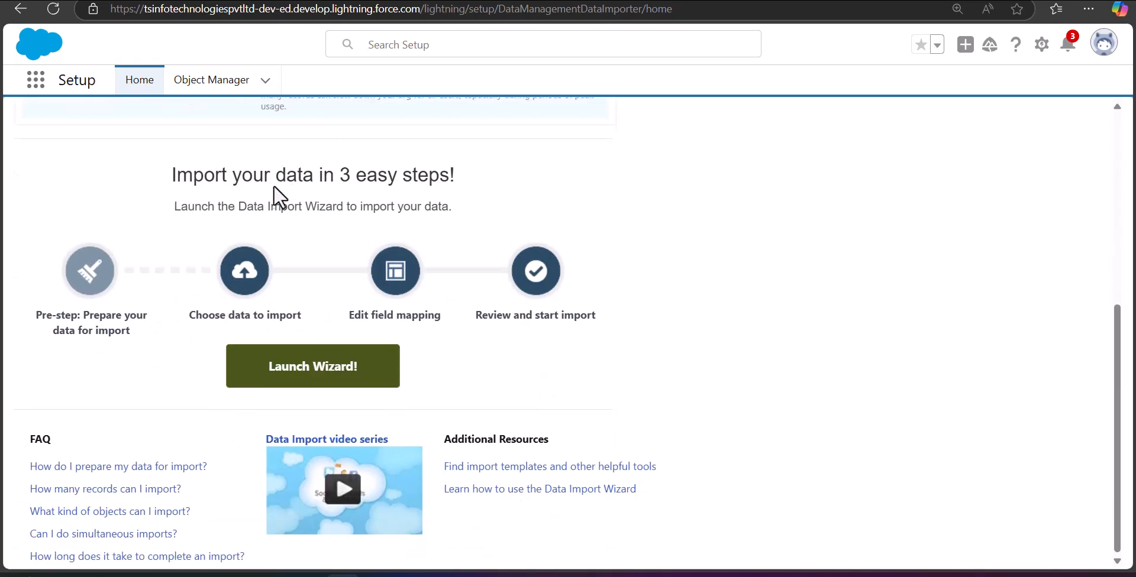
Step: Launch the wizard to add new records of type Accounts and Contacts
click(287, 371)
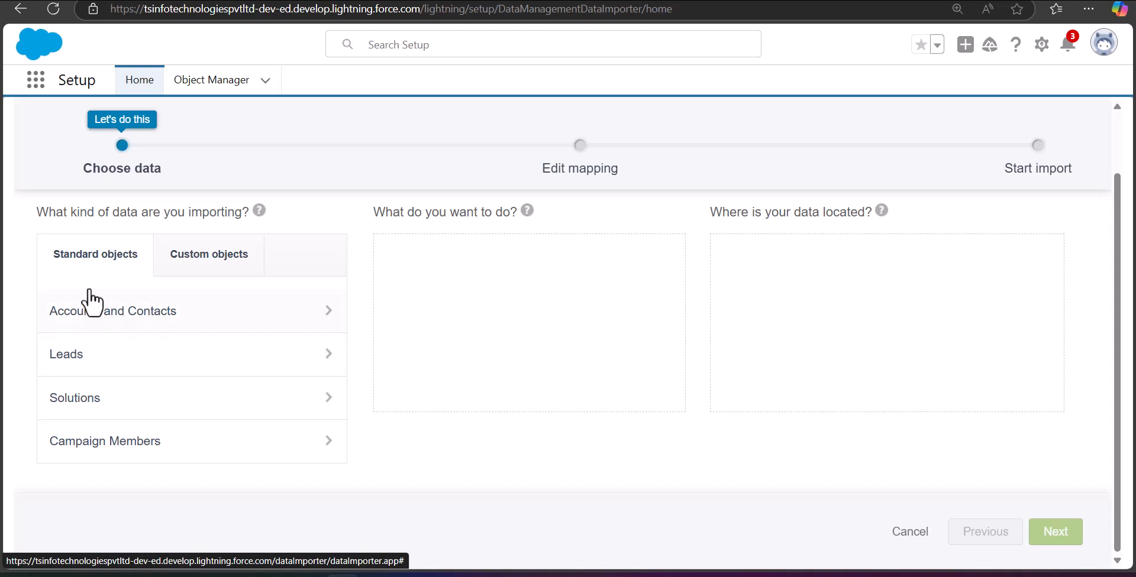
click(324, 326)
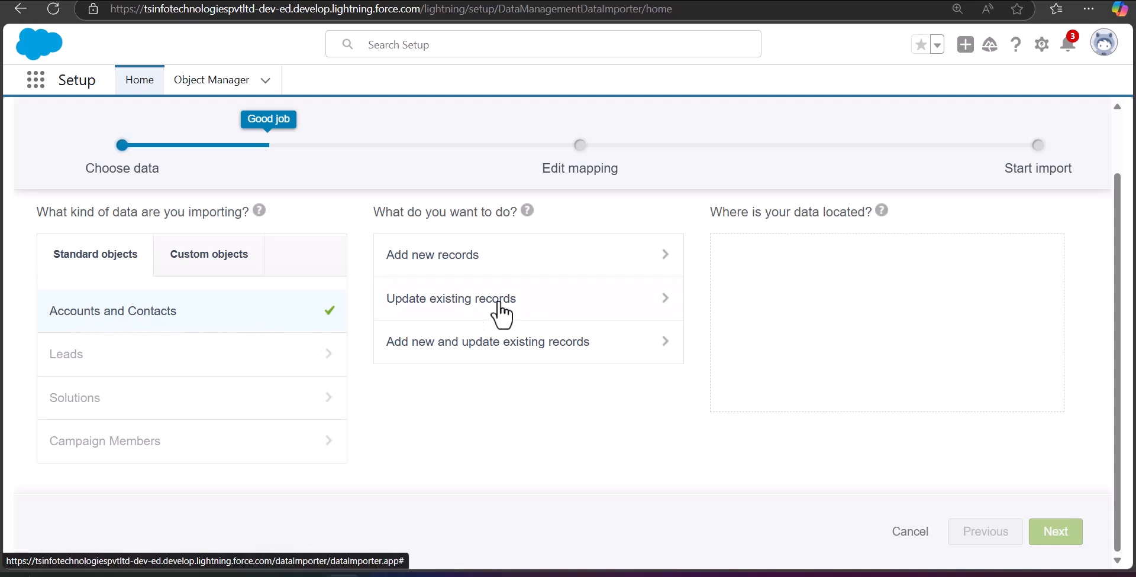
click(580, 269)
scroll(503, 266, down, 2)
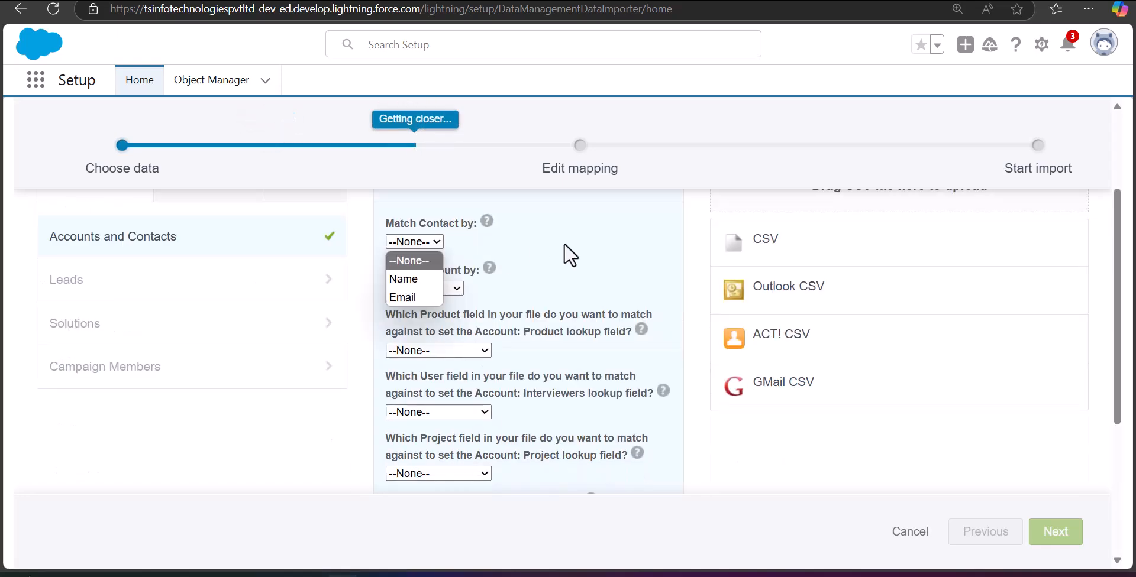
Step: Match contacts by Name and accounts by Name & Site
click(436, 242)
click(417, 276)
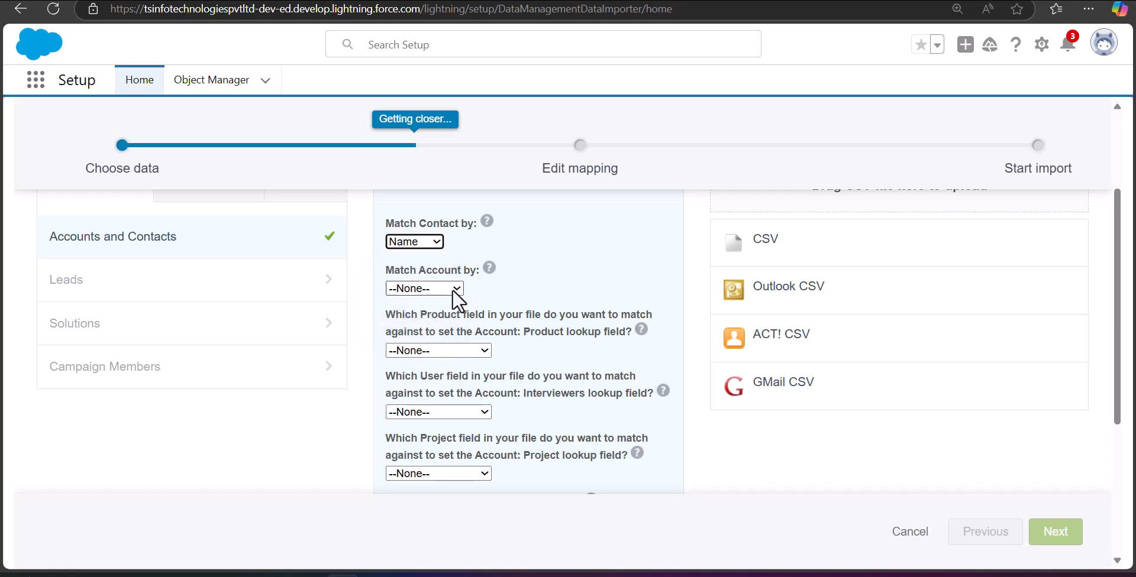
click(452, 289)
click(424, 325)
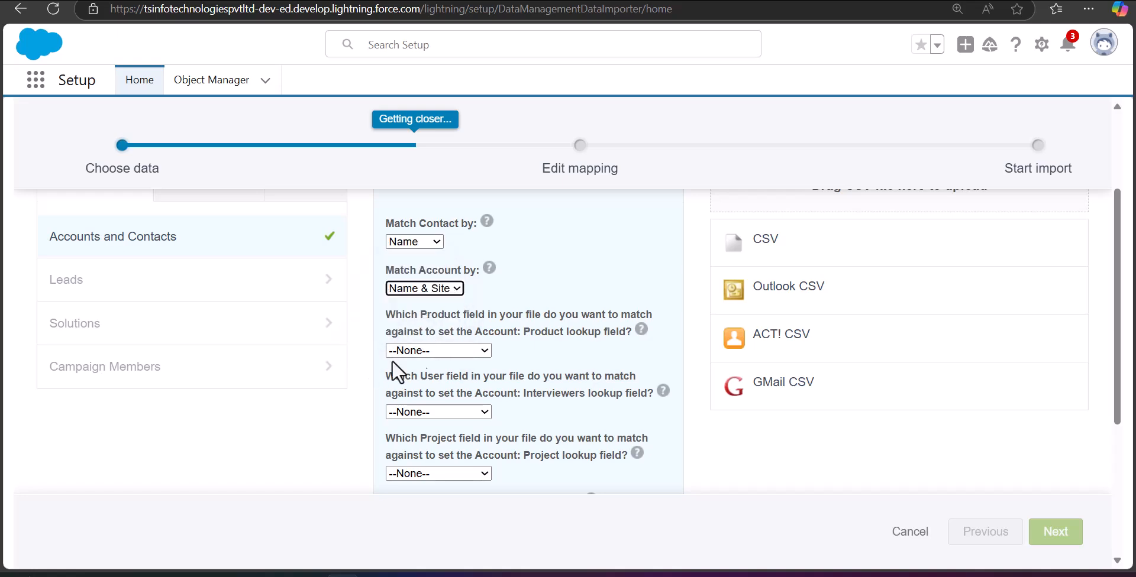
scroll(666, 346, up, 2)
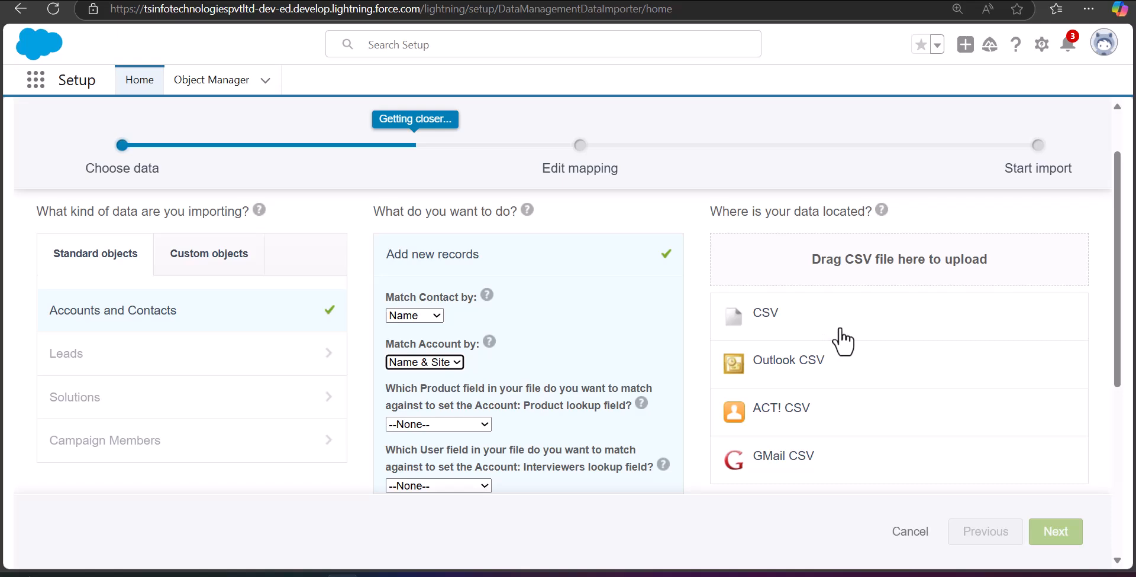
click(1011, 529)
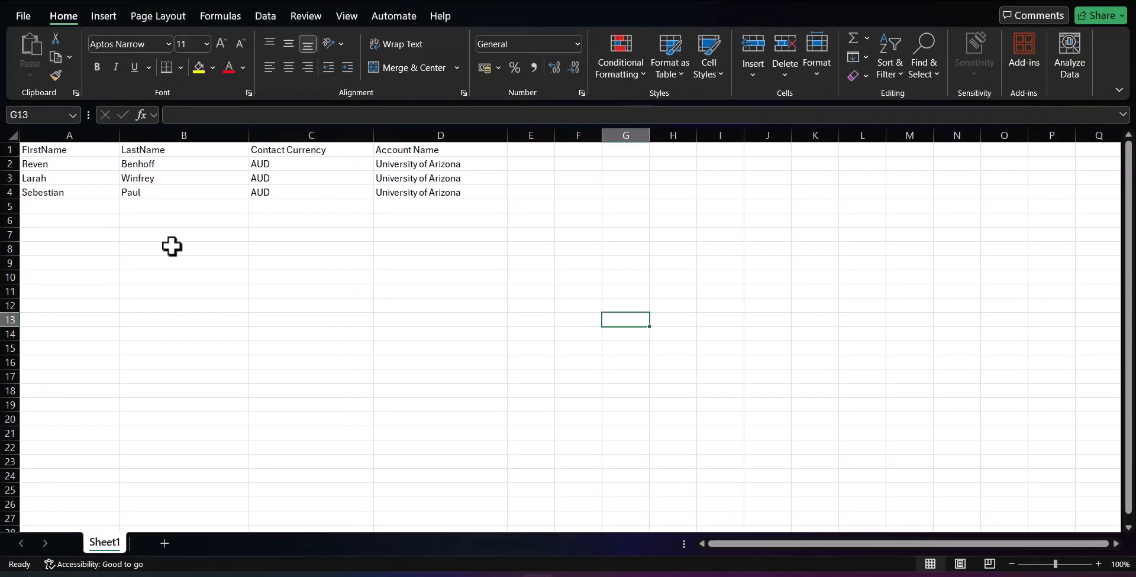
Step: Save the three-contact Excel sheet as the CSV file 'Create Multiple contacts'
scroll(172, 247, up, 4)
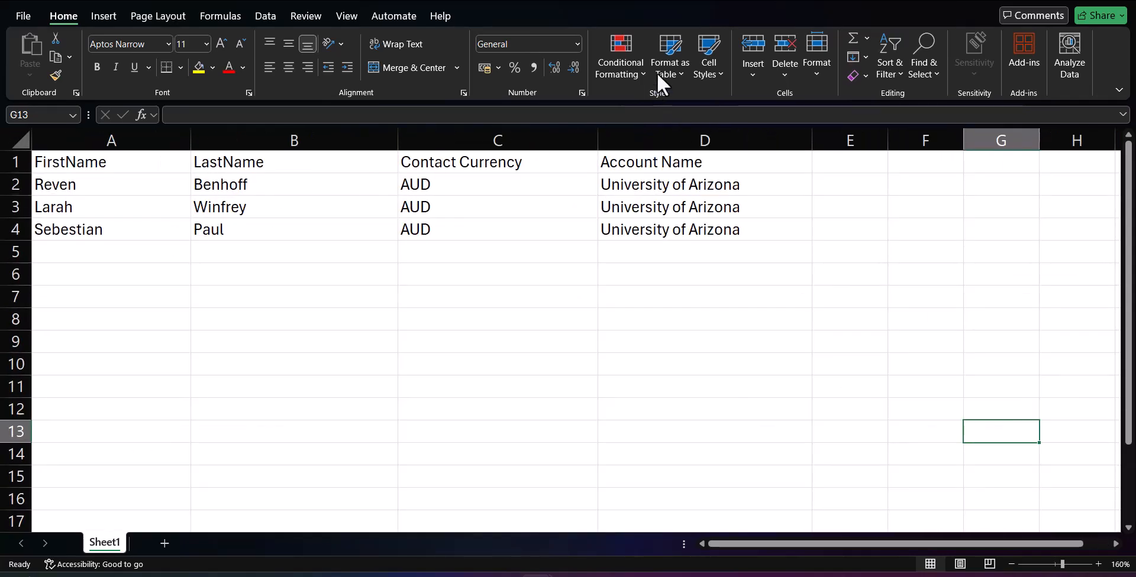
key(ctrl+s)
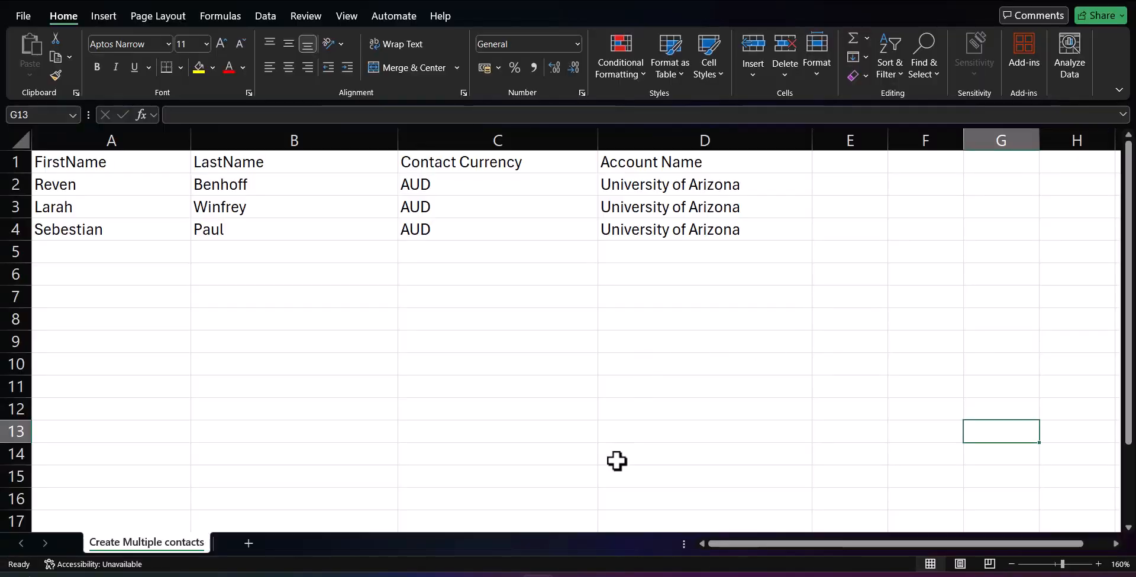
mouse_move(570, 575)
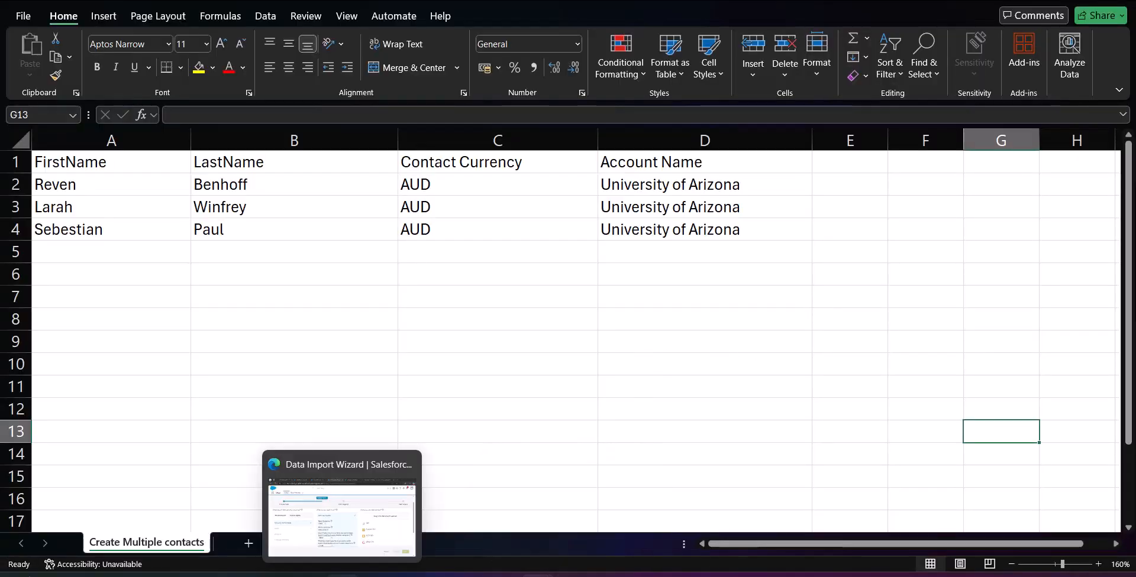
Step: Load Create Multiple contacts.csv as the CSV source and continue to field mapping
click(343, 575)
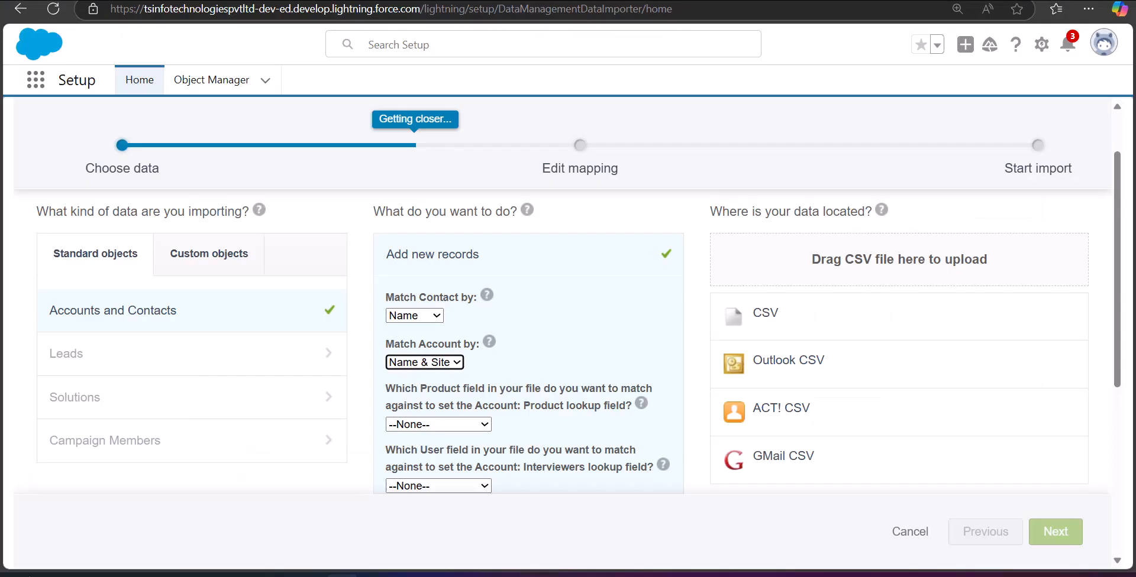
click(781, 324)
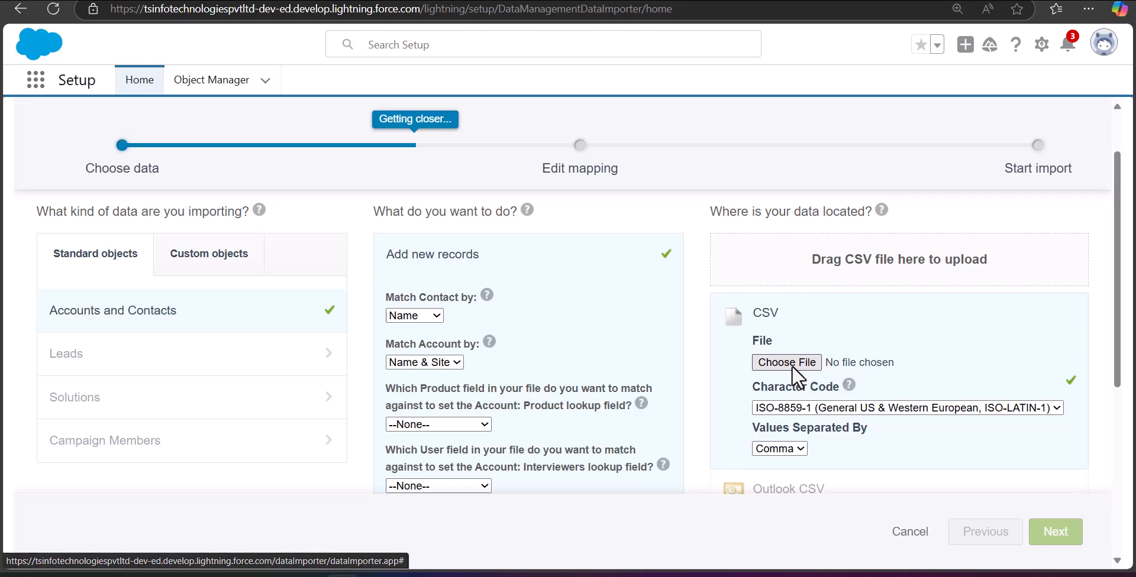
click(792, 362)
click(300, 80)
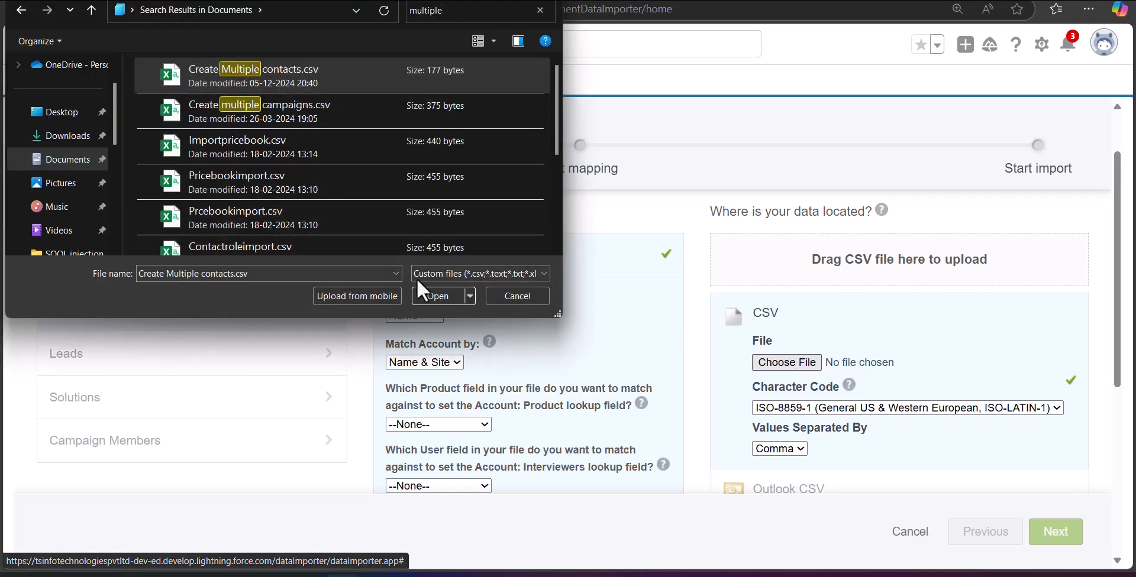
click(429, 292)
scroll(776, 371, down, 1)
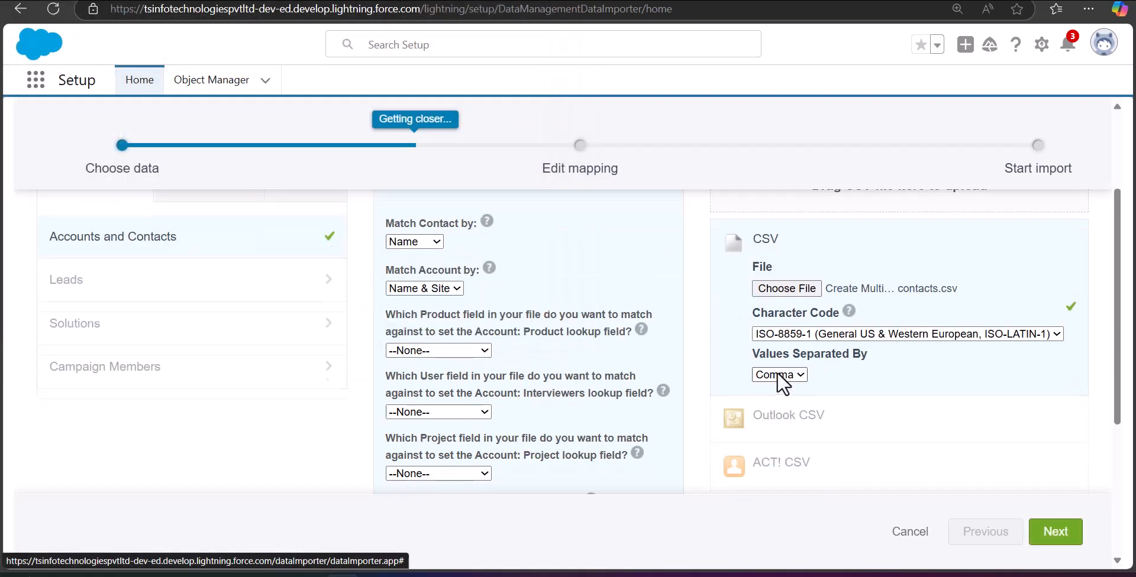
scroll(776, 371, up, 2)
click(1046, 531)
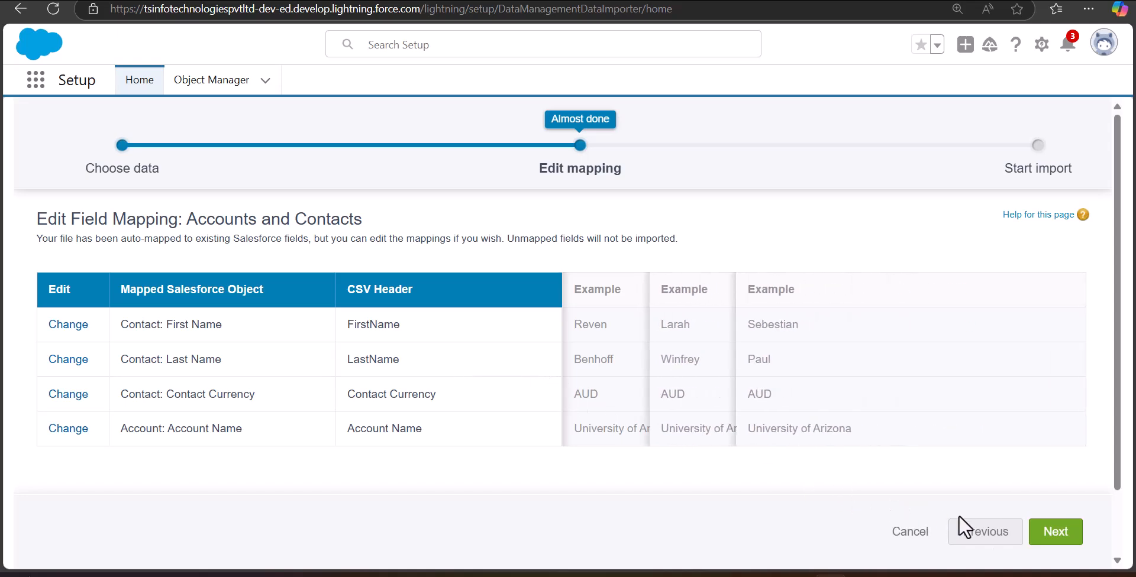
Step: Accept the four auto-mapped fields and start the import
click(1056, 535)
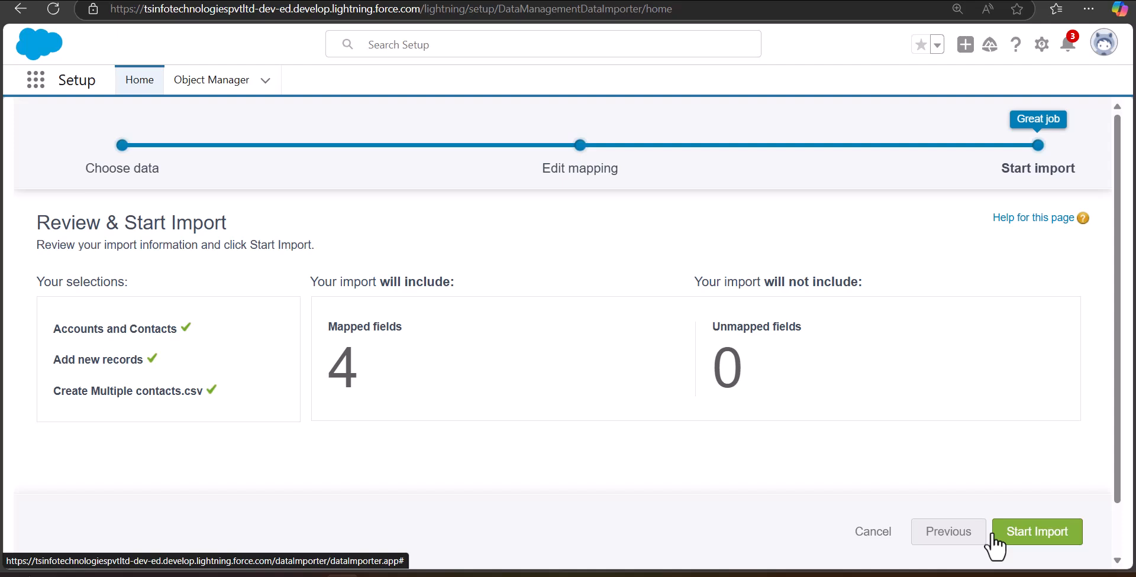
click(1006, 534)
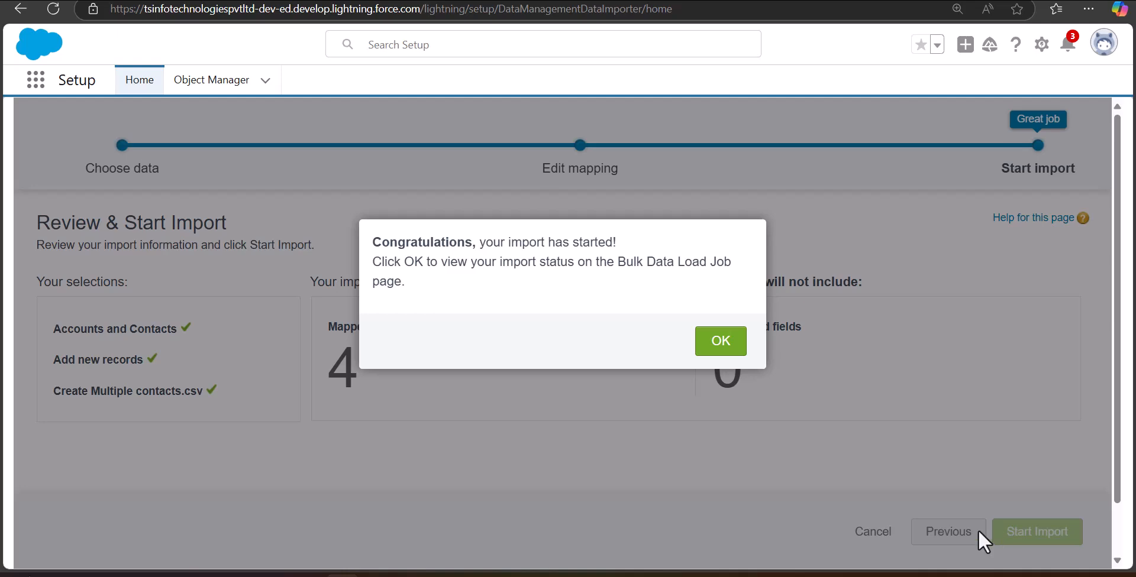
Step: Confirm the bulk data load job completed in its Batches table, then return to Sales Contacts
click(723, 349)
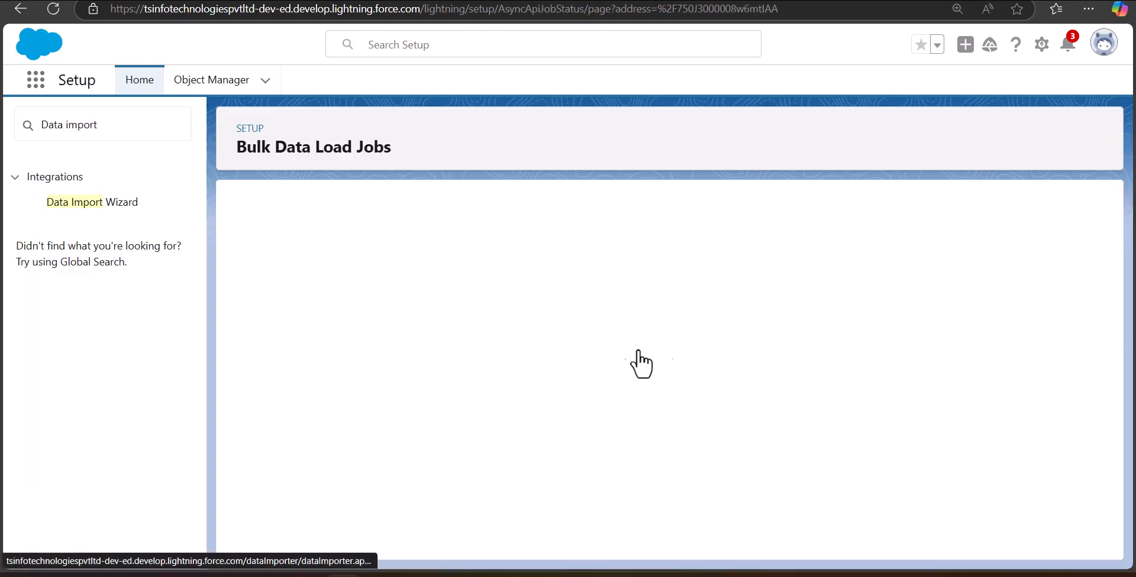
scroll(355, 450, down, 3)
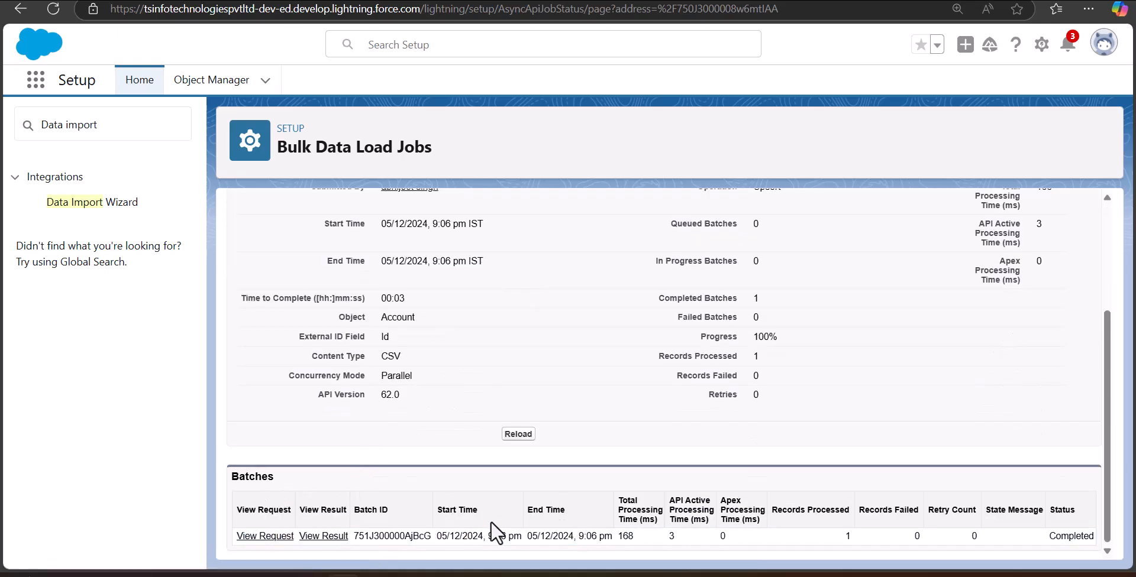
click(39, 87)
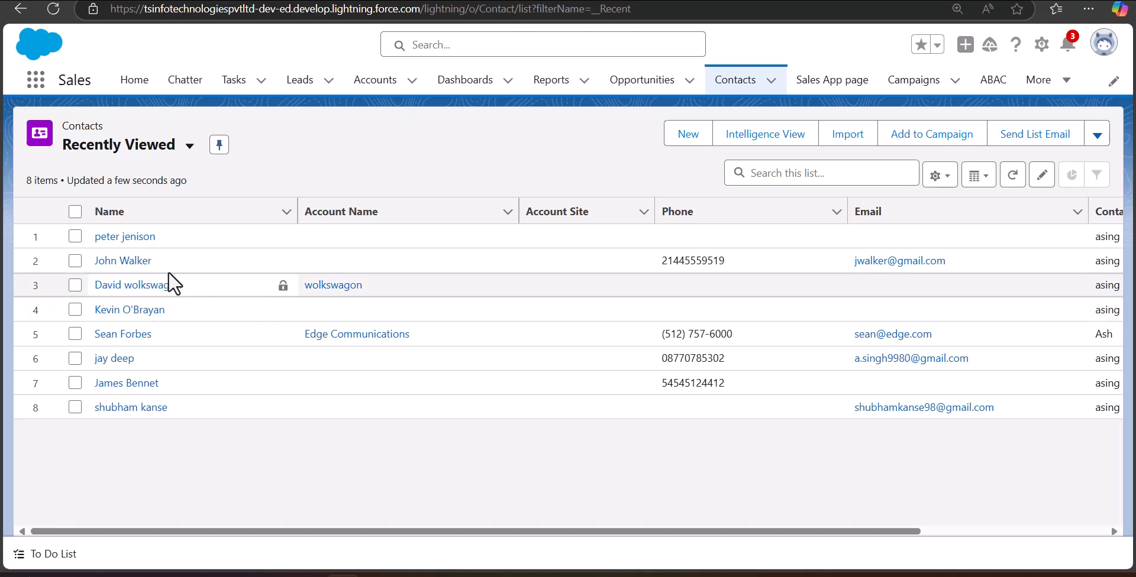
Step: Switch the Contacts list to the New This Week view
click(188, 146)
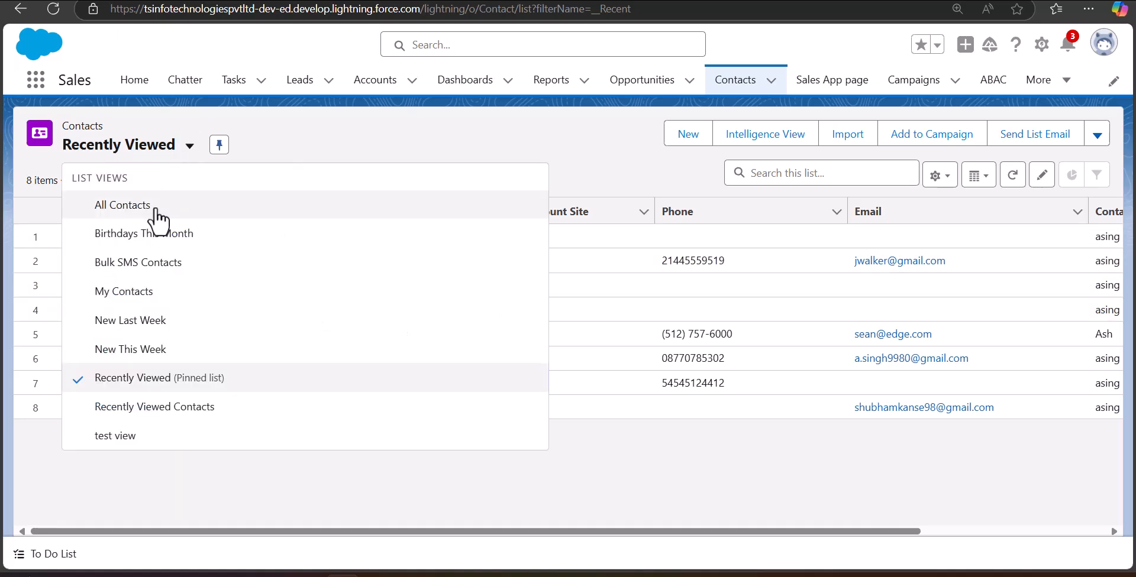
click(140, 349)
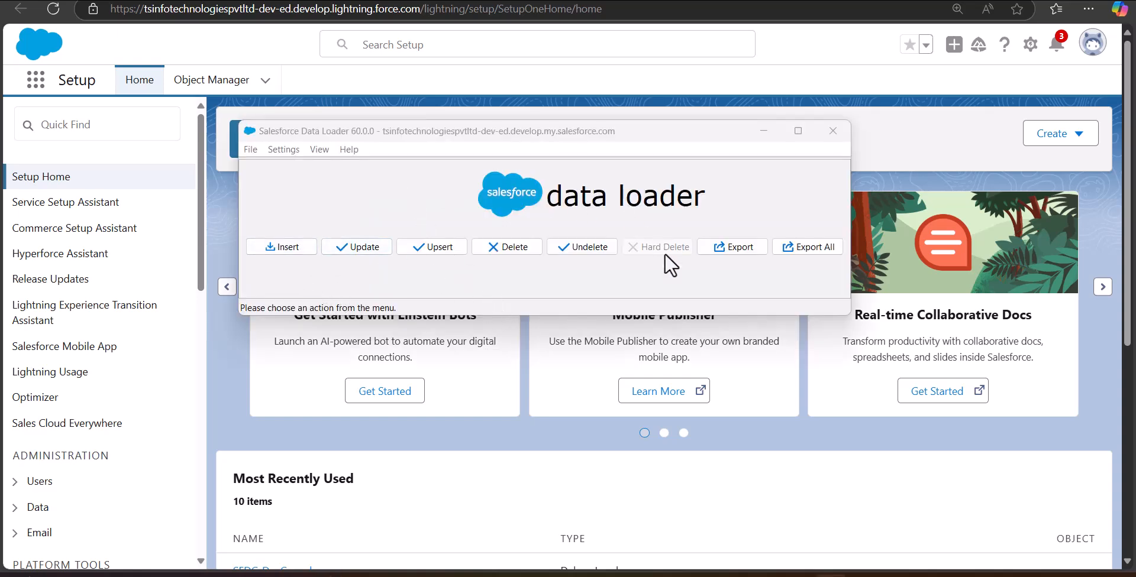
Step: Start a Data Loader insert, log in with OAuth to Production, and choose Contact as the object
click(287, 247)
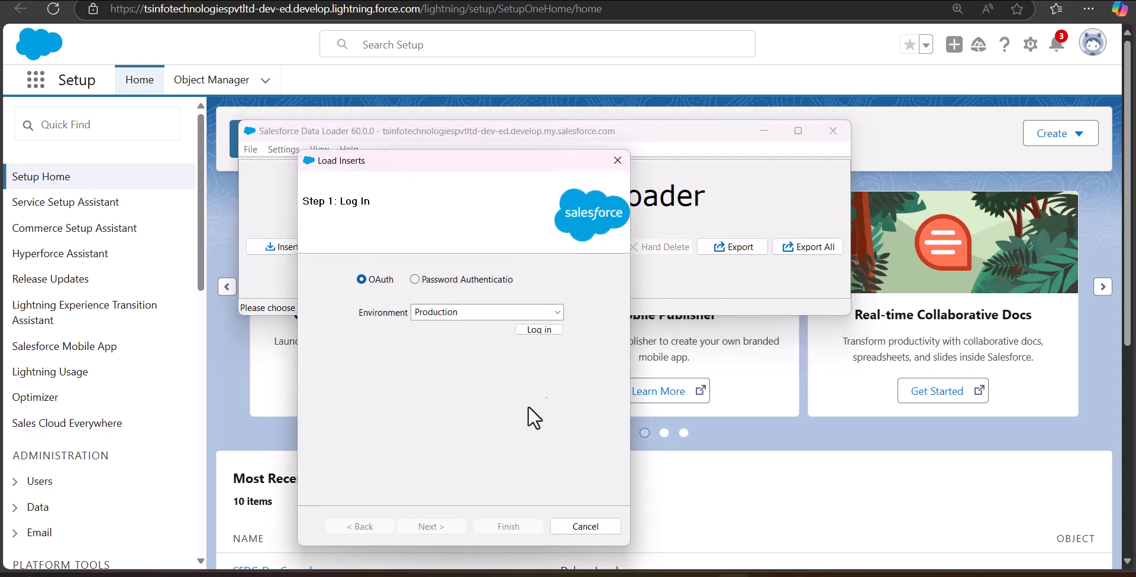
drag(512, 157, 565, 106)
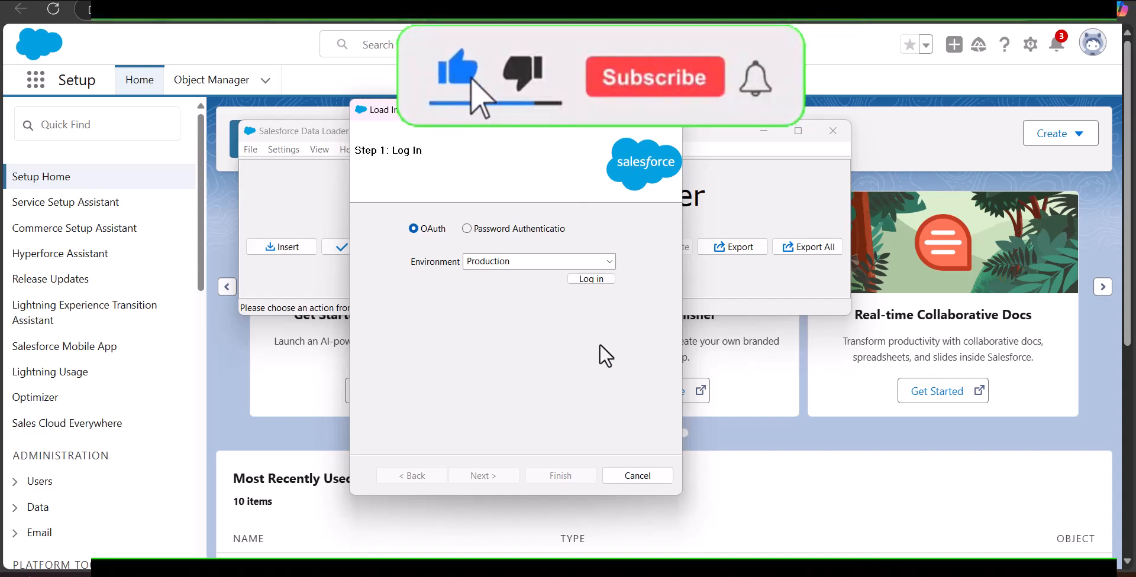
click(591, 279)
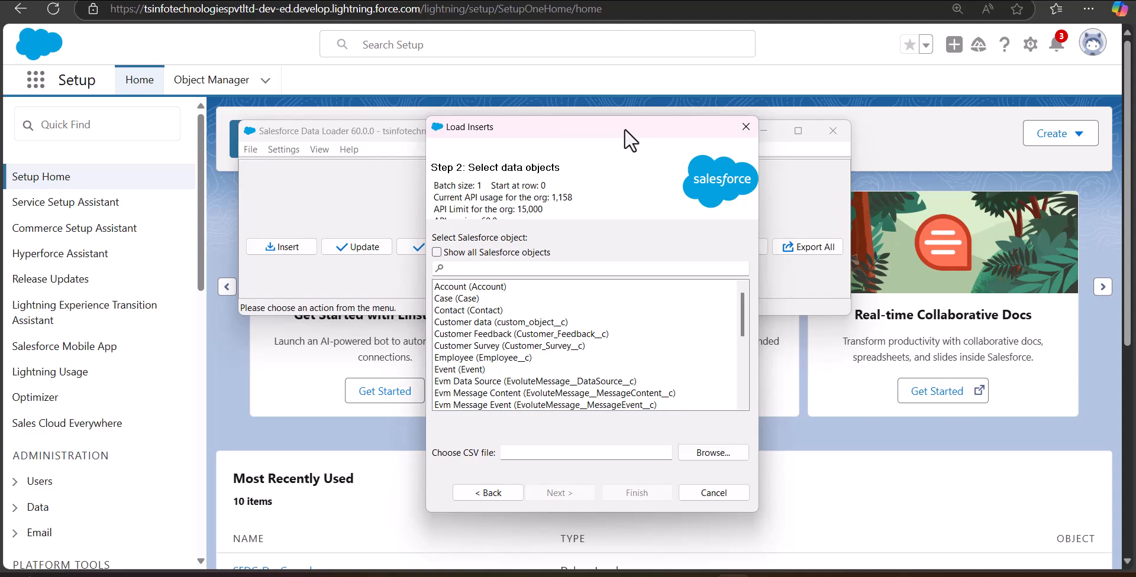
click(507, 310)
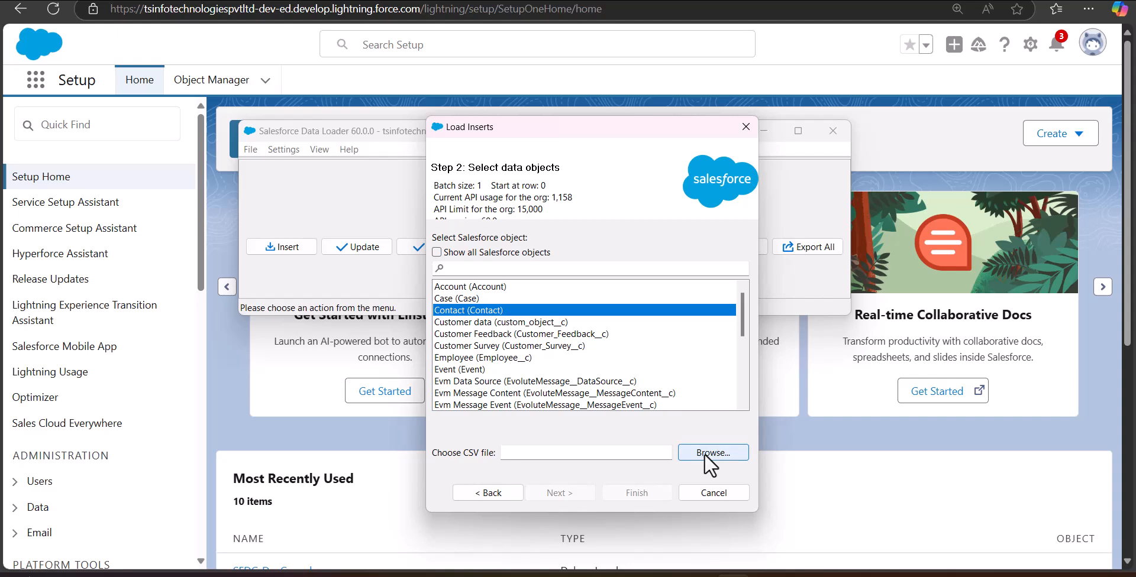
Step: Review the contacts spreadsheet in Excel, then select Create Multiple contacts.csv as the source file
mouse_move(733, 576)
click(1034, 507)
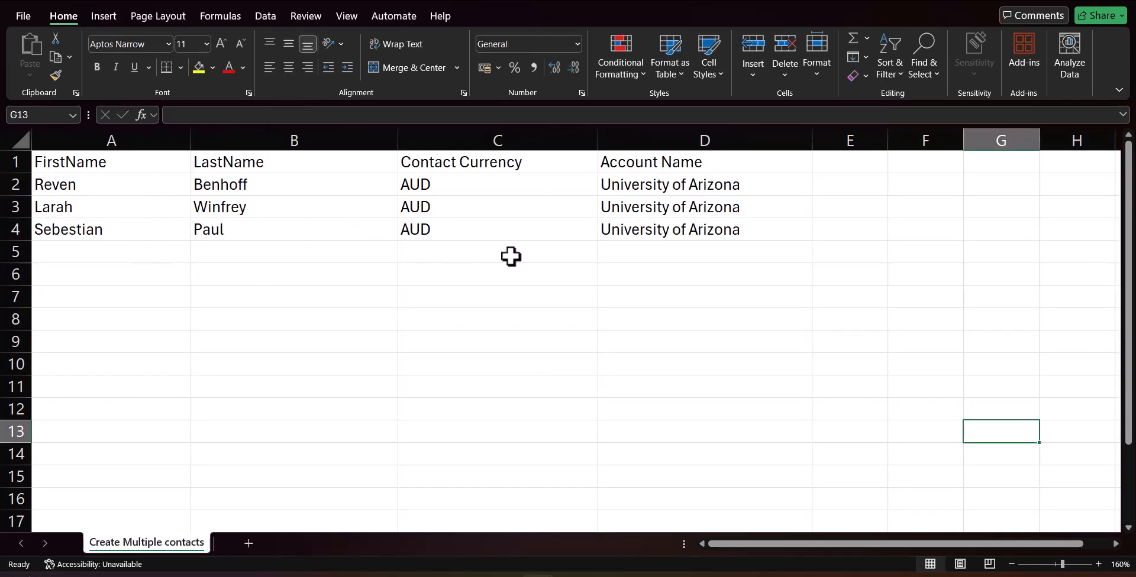
key(alt+Tab)
click(705, 455)
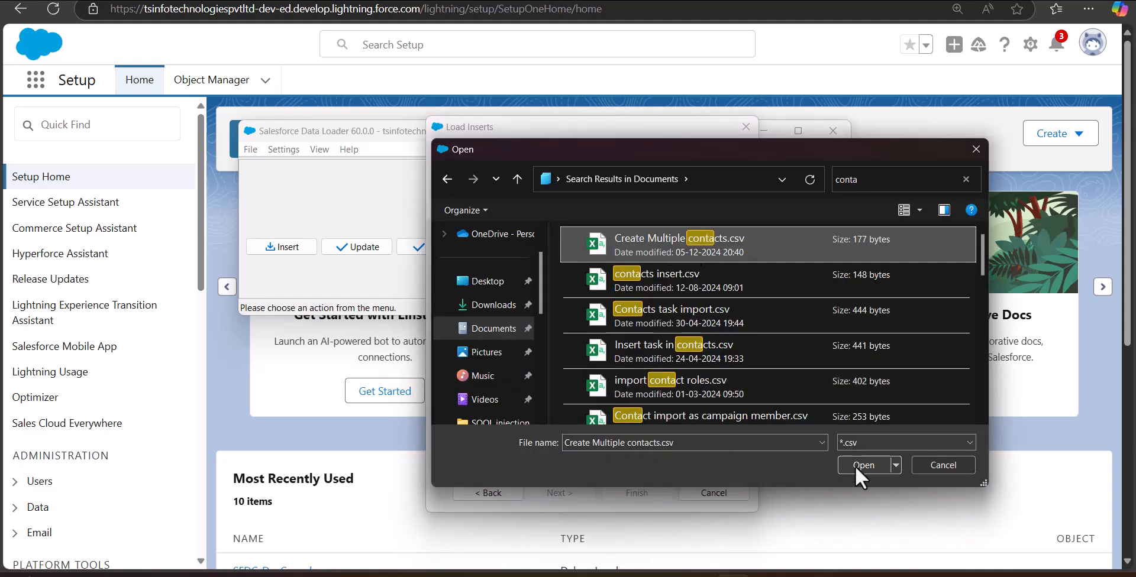
click(854, 467)
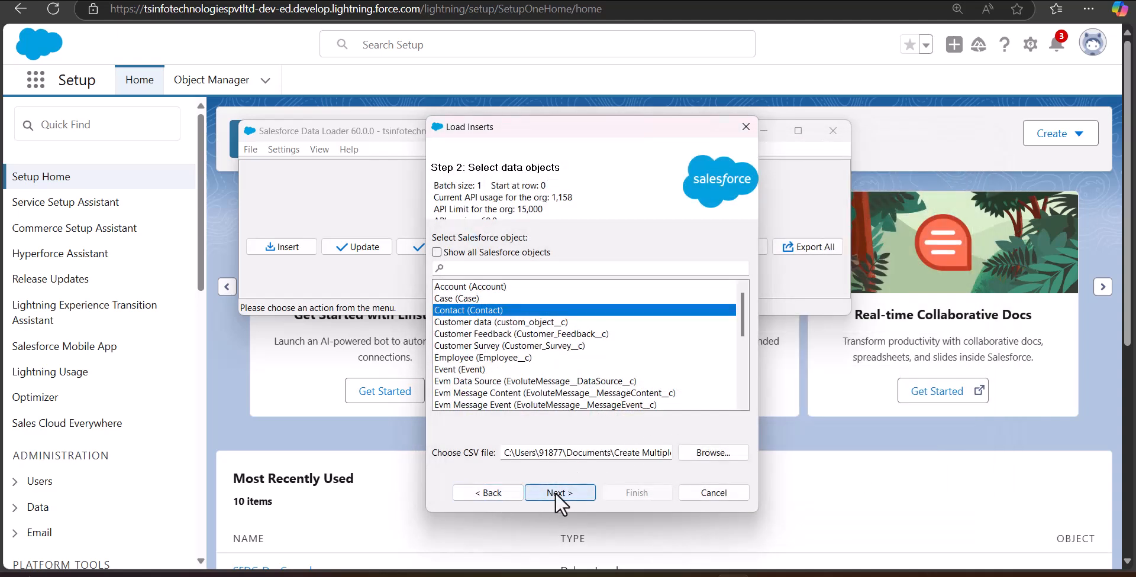
click(556, 495)
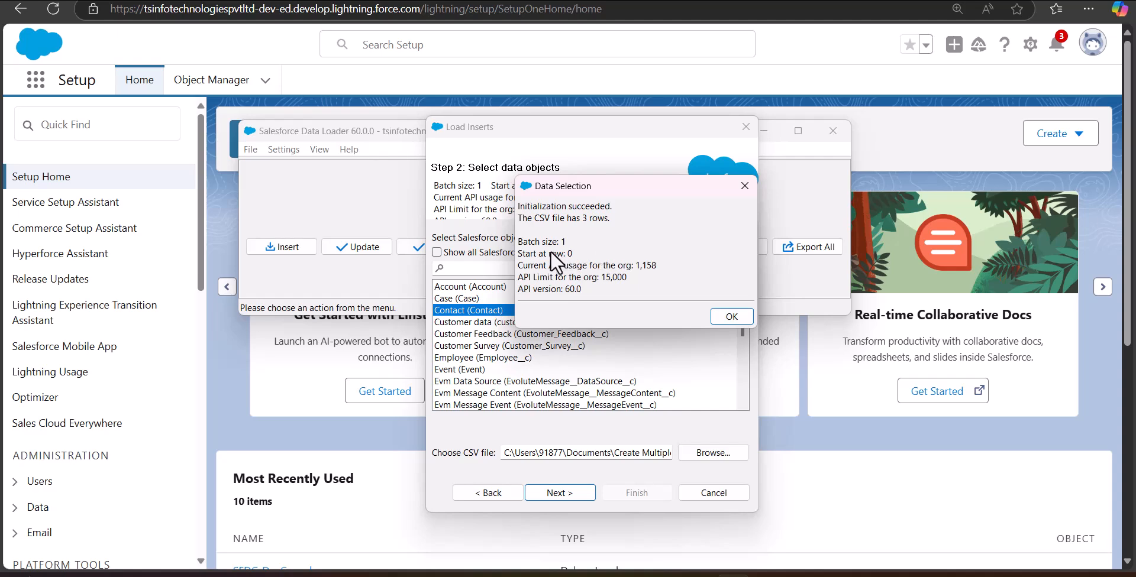
Step: Auto-match FirstName, LastName and Contact Currency to FirstName, LastName and CurrencyIsoCode, leaving Account Name unmapped
click(732, 318)
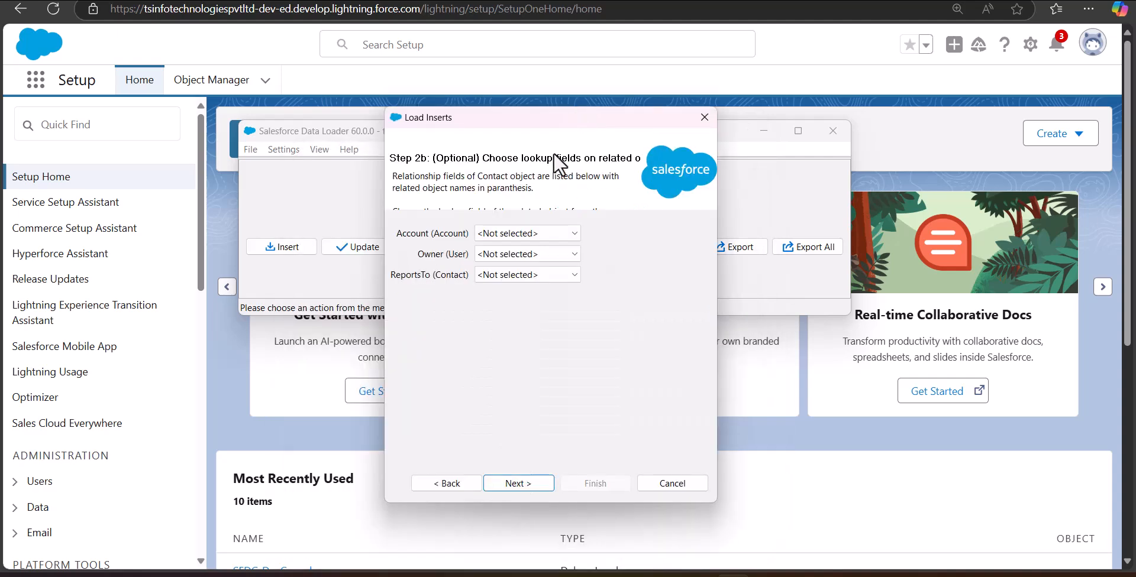
click(530, 484)
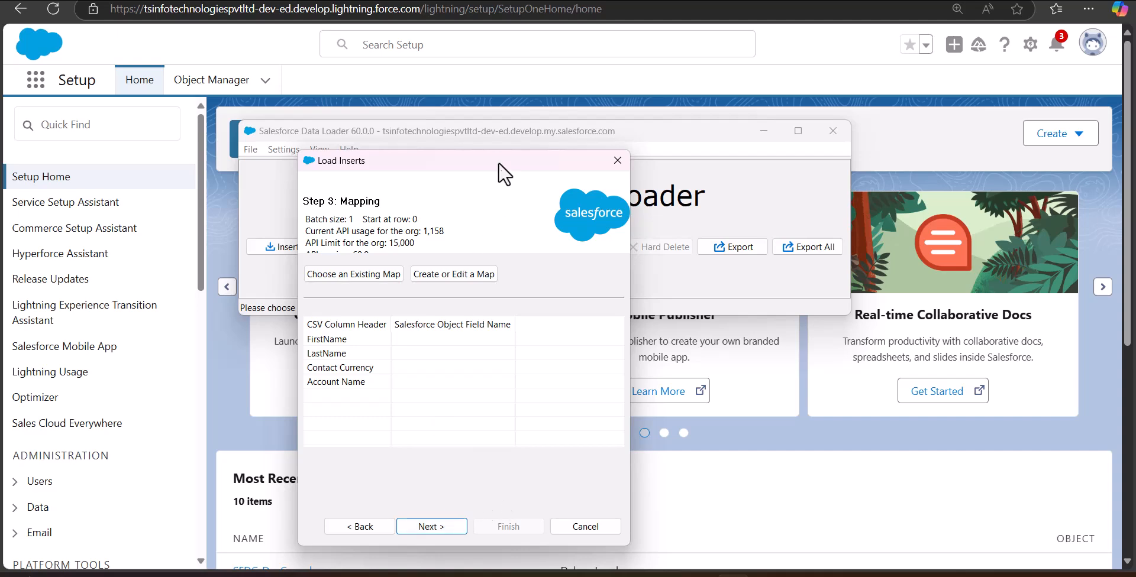
drag(602, 144, 611, 113)
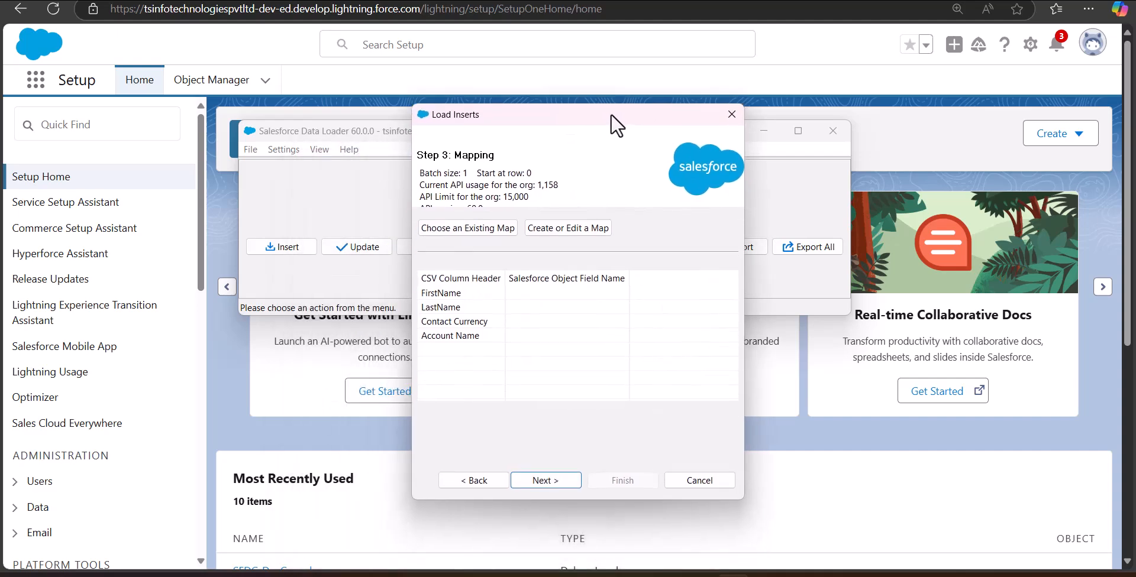
click(565, 228)
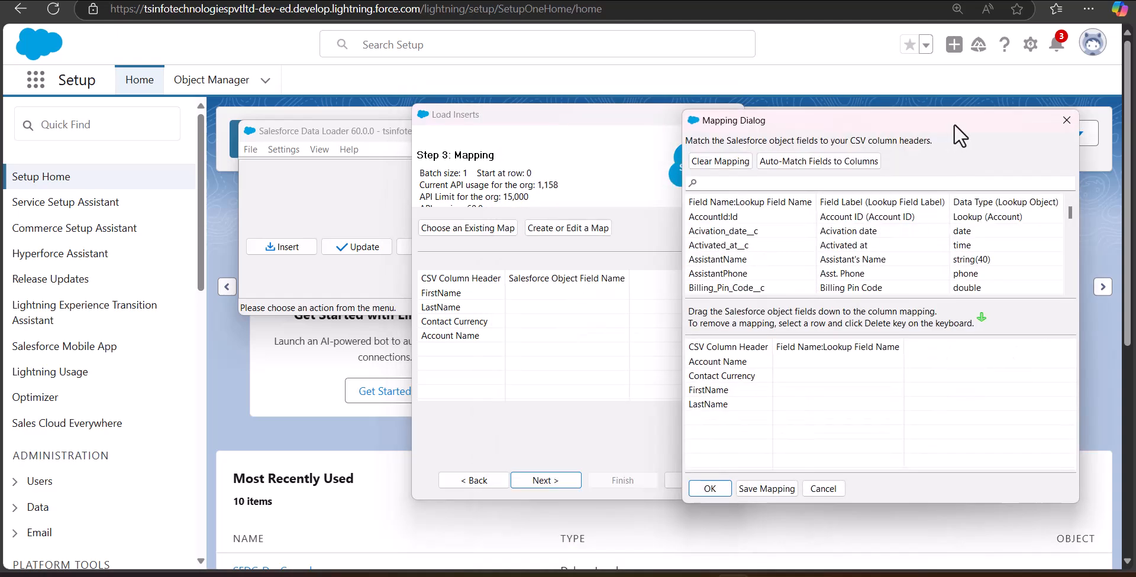
click(861, 161)
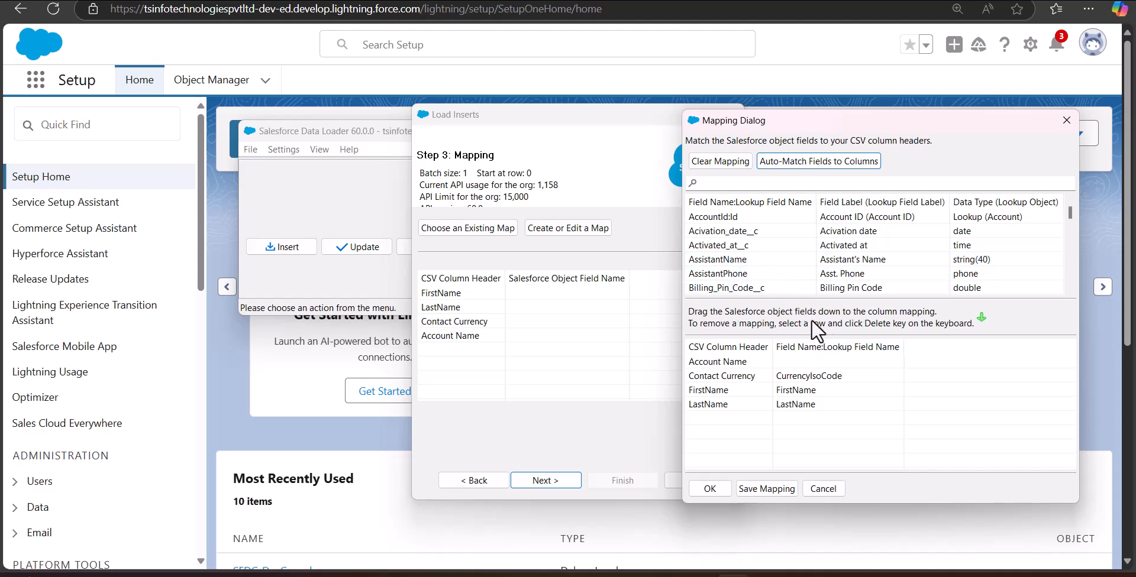
scroll(876, 248, down, 10)
click(747, 373)
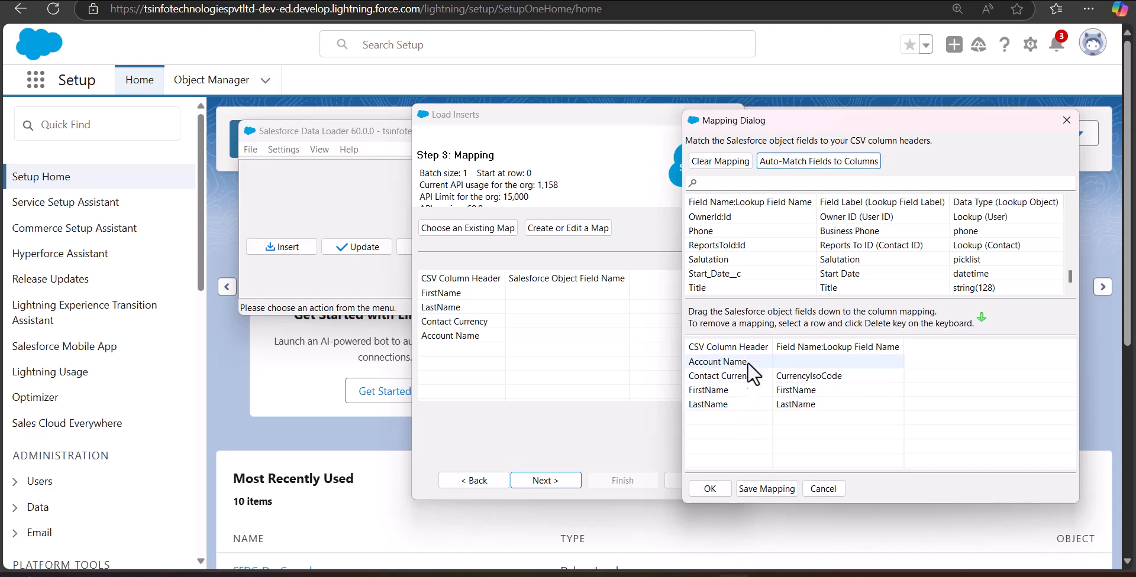
click(713, 486)
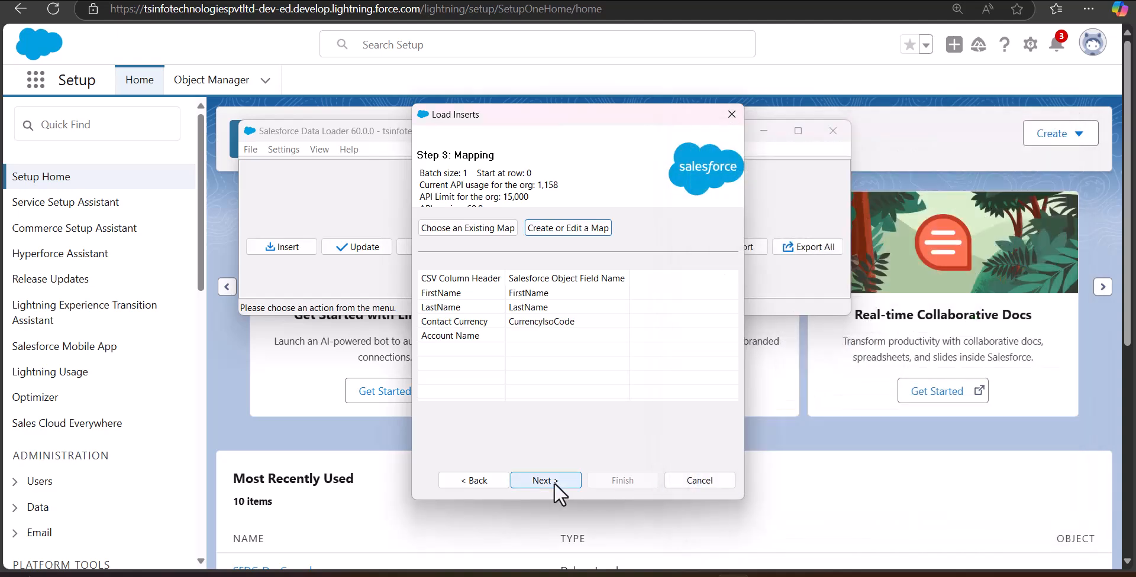
Step: Finish the wizard and confirm the warning so 3 Contact records insert with 0 errors
click(544, 481)
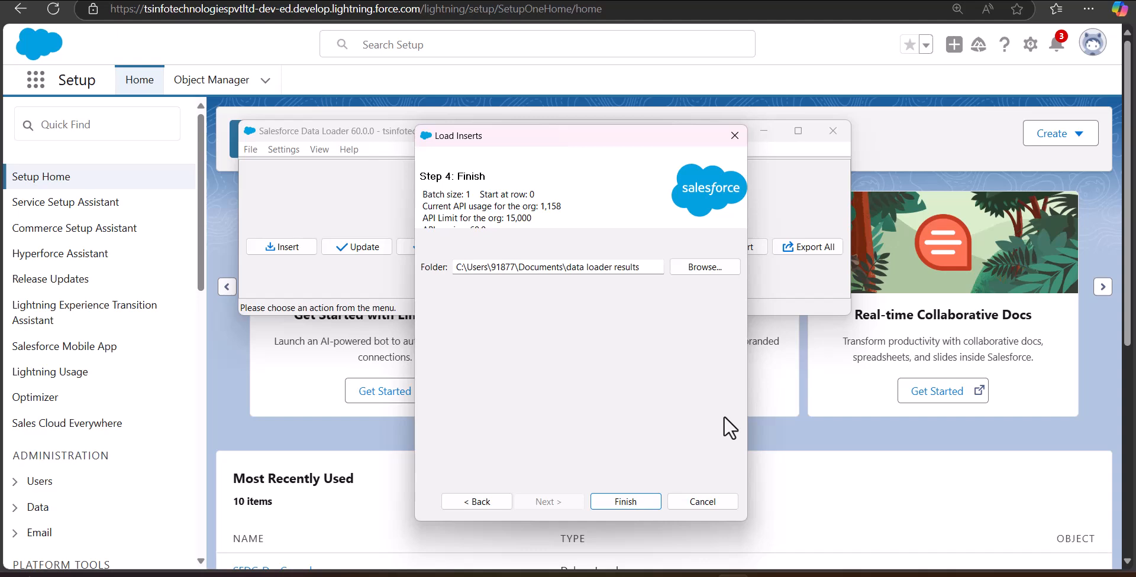
click(618, 504)
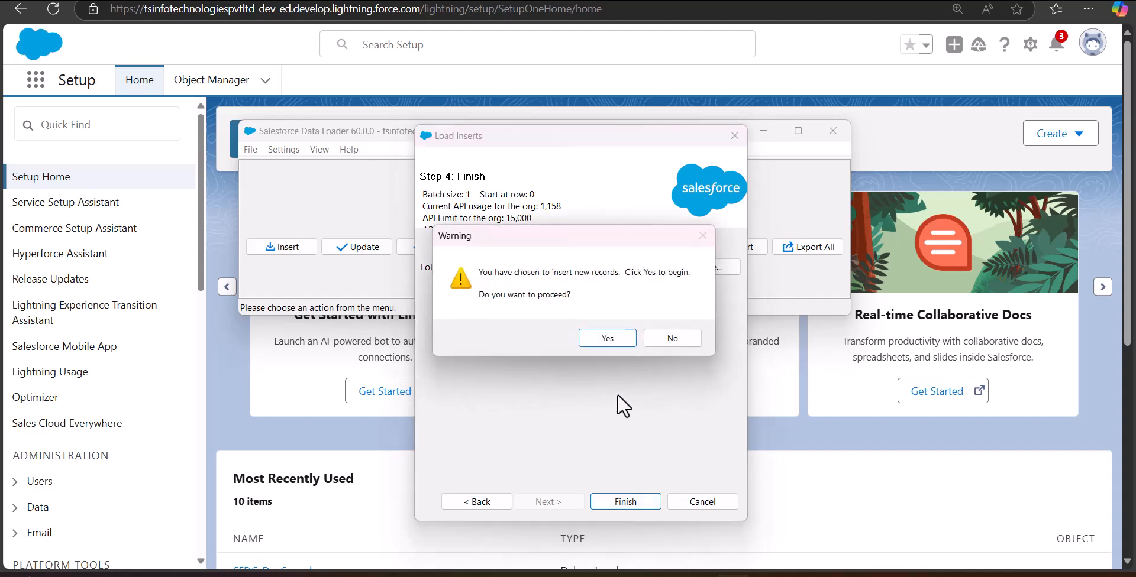
click(609, 346)
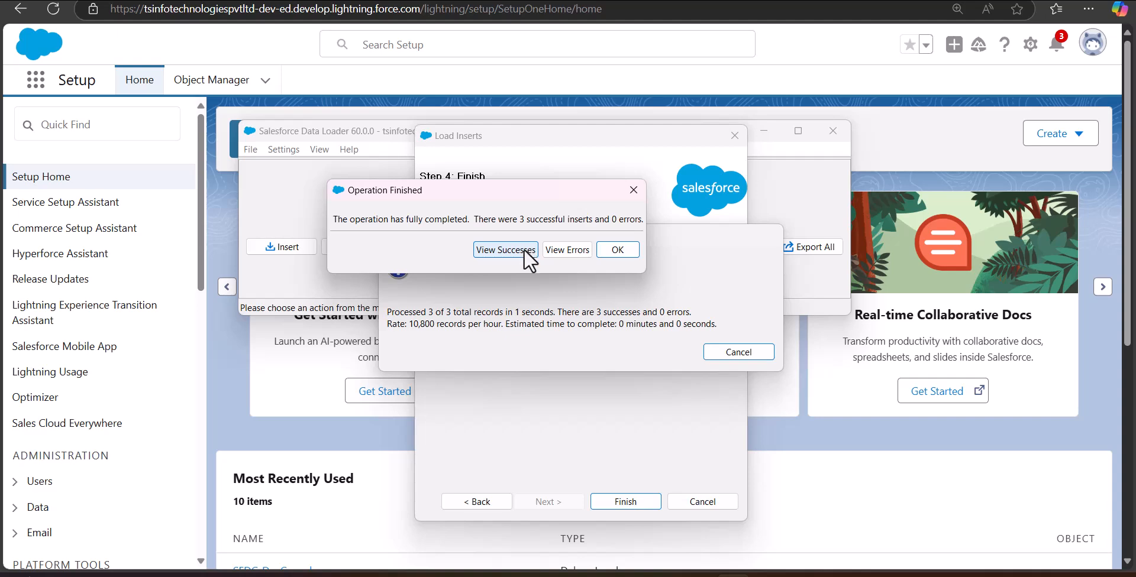
Step: Inspect the three created contacts in the success results viewer, then close the wizard
click(489, 259)
drag(715, 306, 780, 312)
drag(384, 49, 392, 192)
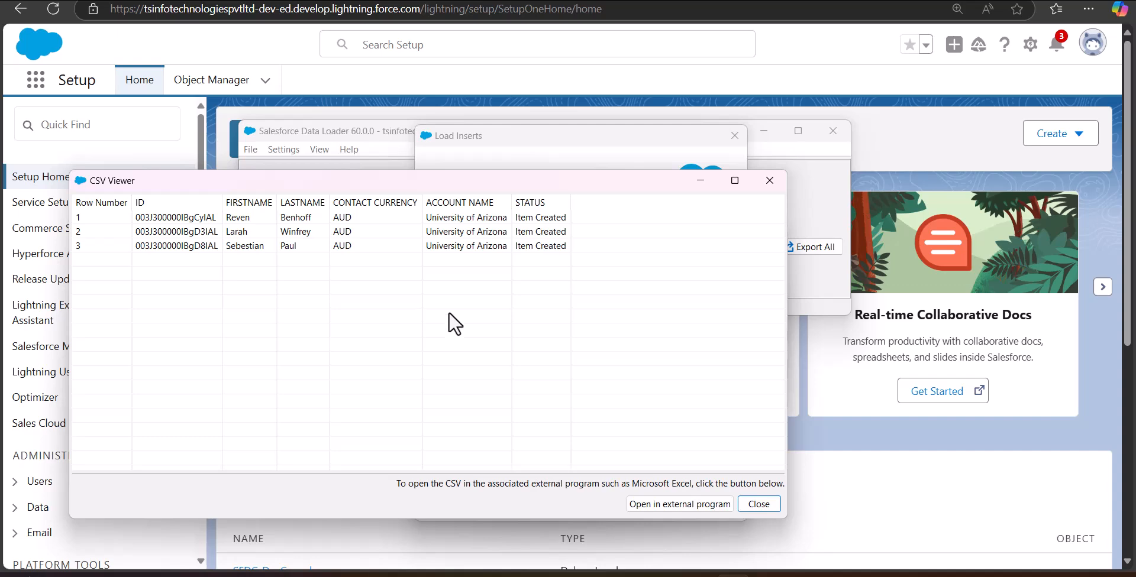
click(764, 506)
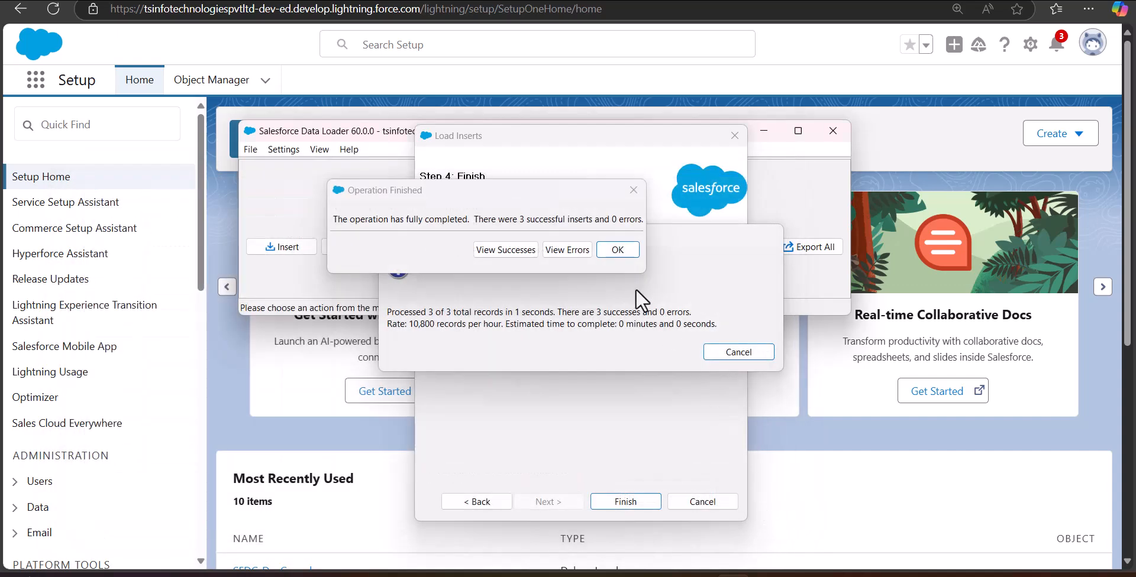
click(633, 189)
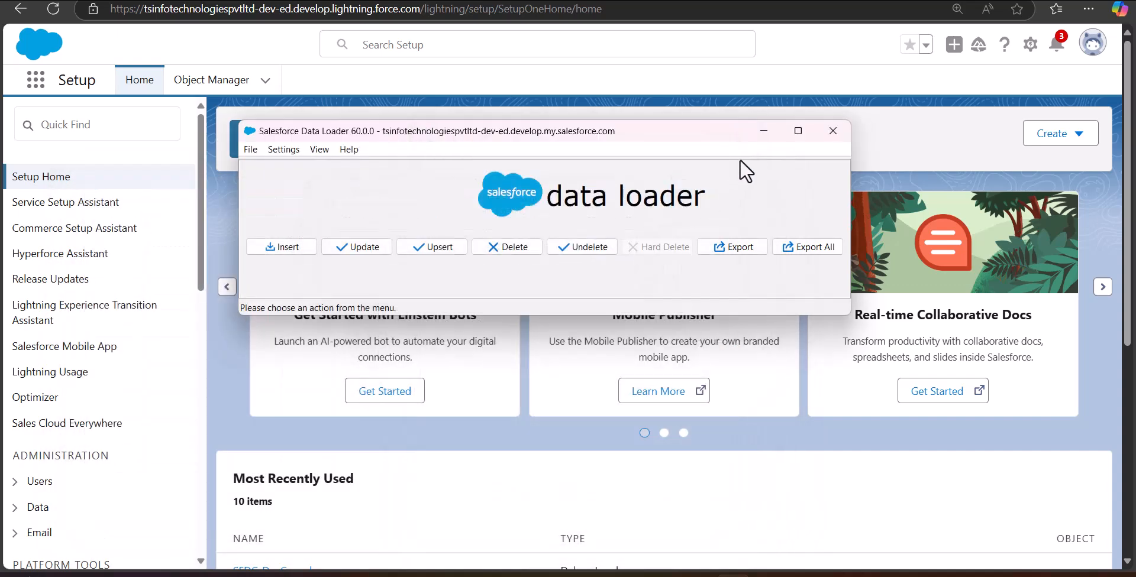
Step: Minimize Data Loader and show Sales Contacts' New This Week view with the three University of Arizona imports
click(763, 132)
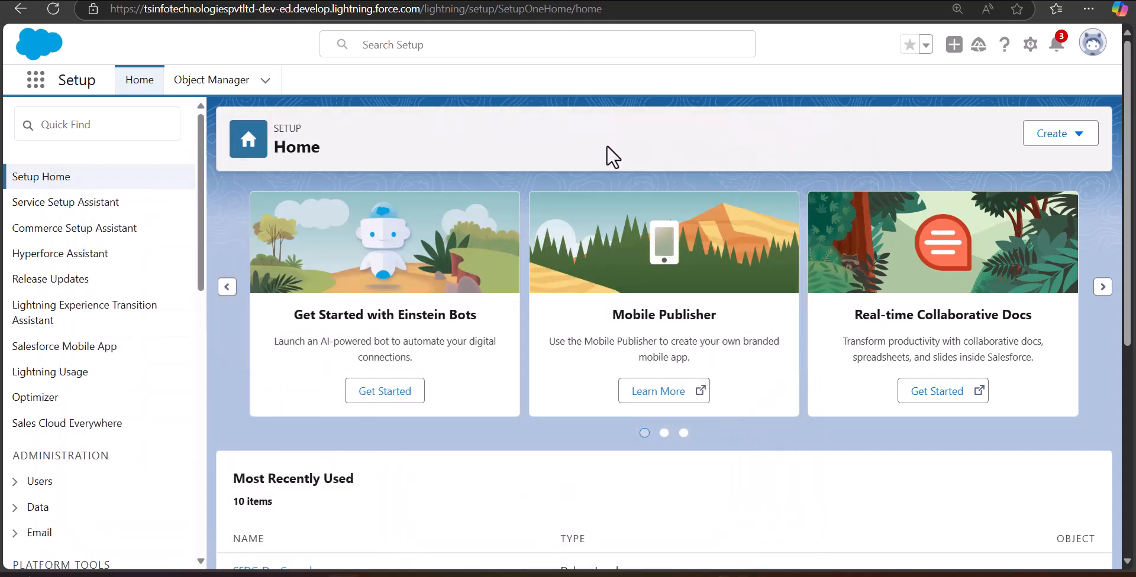
click(35, 81)
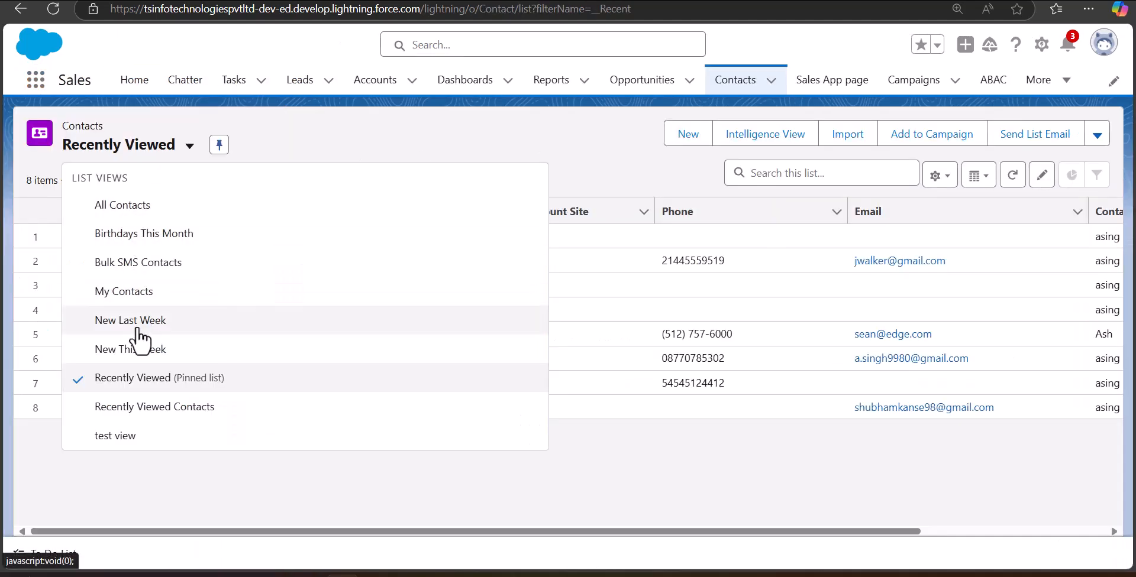
click(178, 349)
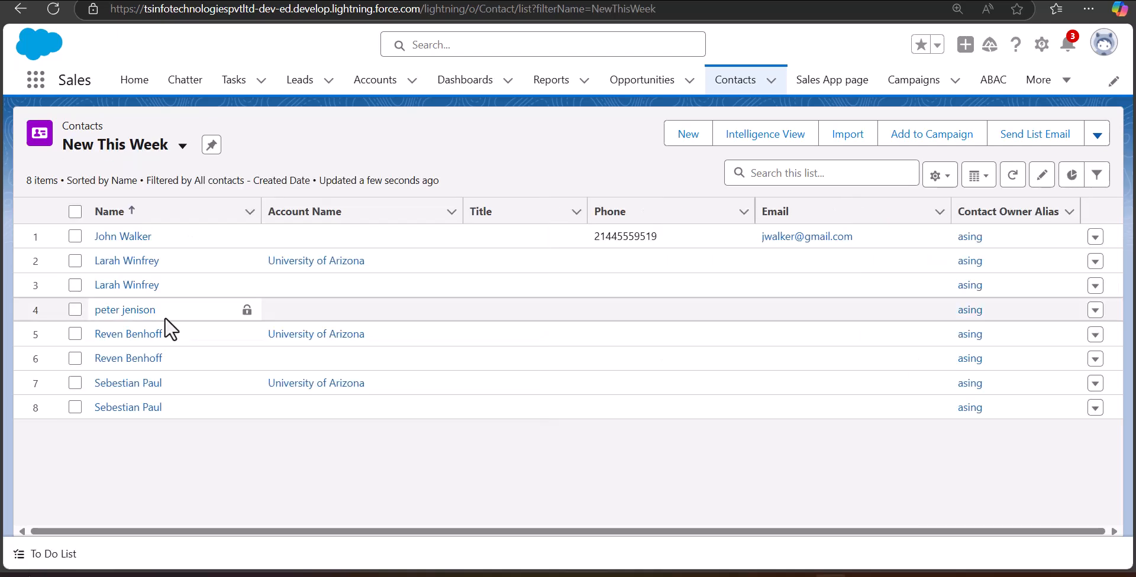